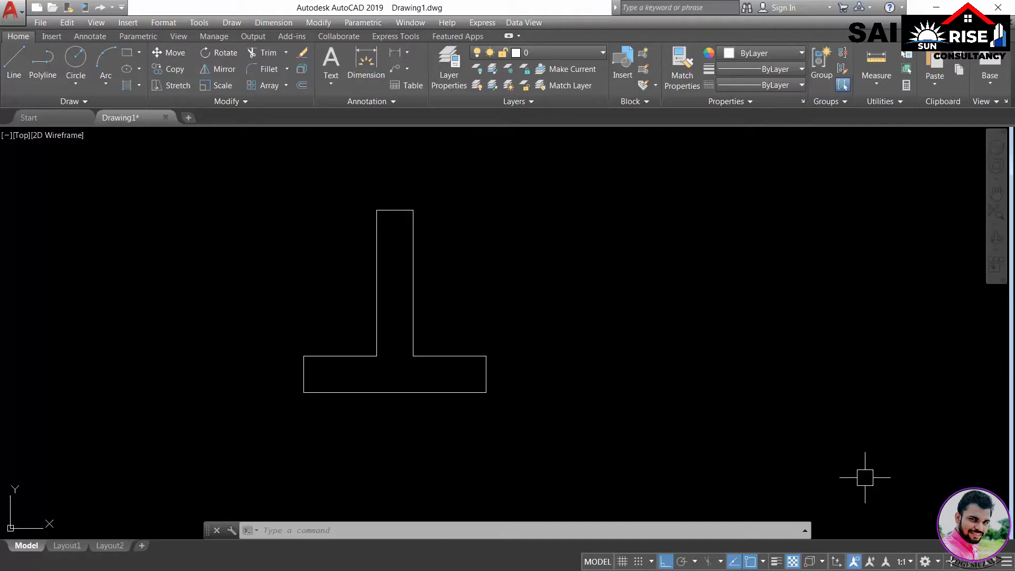
Add a linear dimension to the top edge of the stem, placed above the shape
{"action": "left_click", "coordinate": [409, 54]}
{"action": "left_click", "coordinate": [415, 75]}
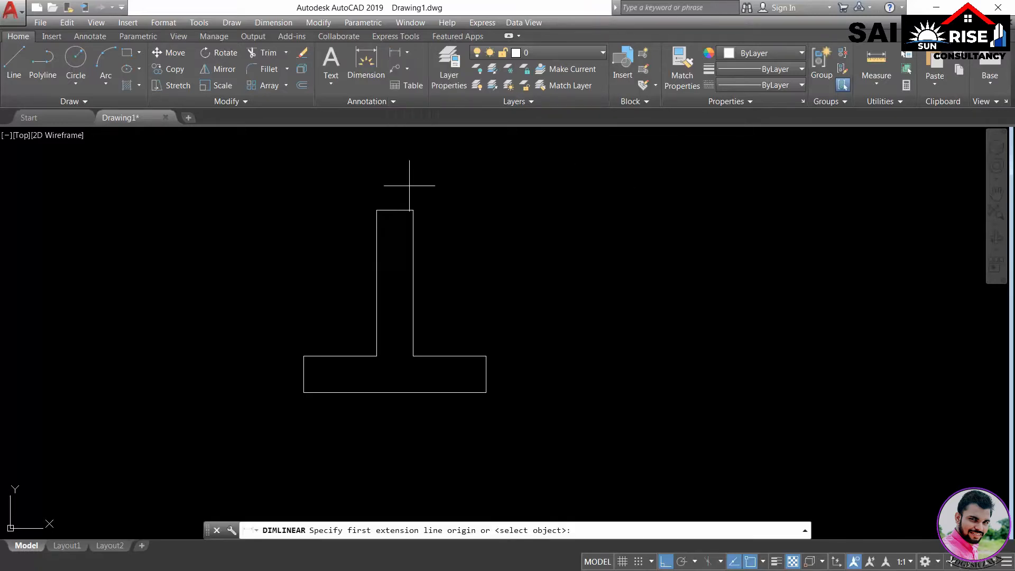
{"action": "left_click", "coordinate": [379, 211]}
{"action": "left_click", "coordinate": [413, 210]}
{"action": "left_click", "coordinate": [405, 195]}
{"action": "scroll", "coordinate": [420, 223], "scroll_direction": "up", "scroll_amount": 2}
Add a vertical linear dimension for the stem's height along its right side
{"action": "key", "text": "Return"}
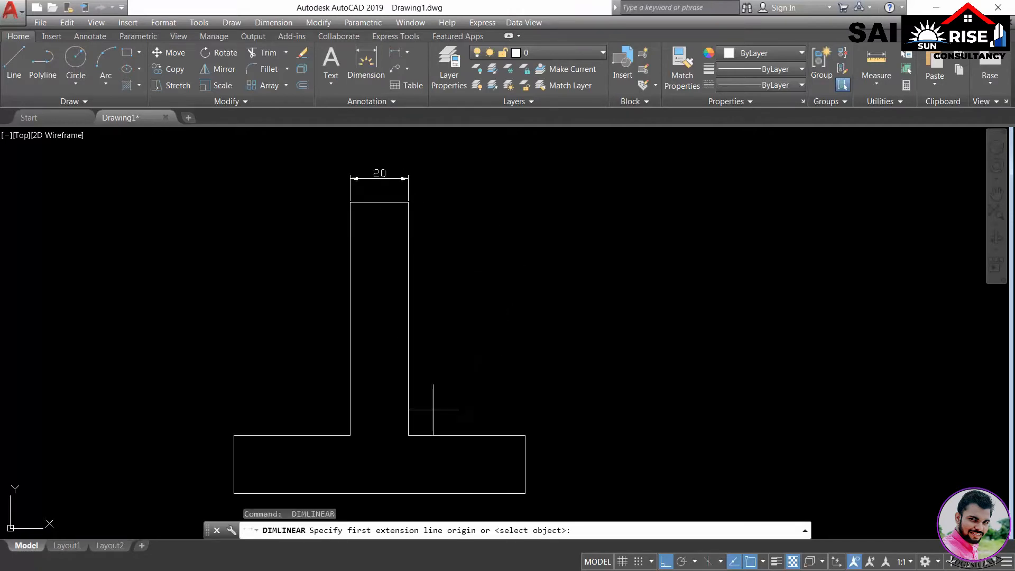
{"action": "left_click", "coordinate": [408, 435]}
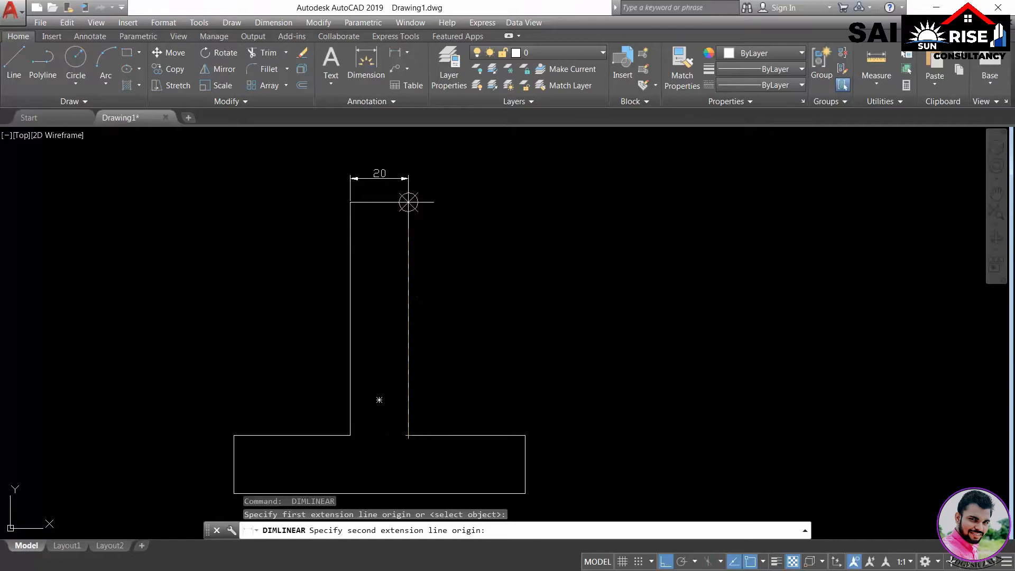
{"action": "left_click", "coordinate": [408, 202]}
{"action": "left_click", "coordinate": [432, 208]}
{"action": "middle_click_drag", "start_coordinate": [510, 314], "coordinate": [526, 170]}
Dimension the base's thickness with a linear dimension along its right end
{"action": "key", "text": "Return"}
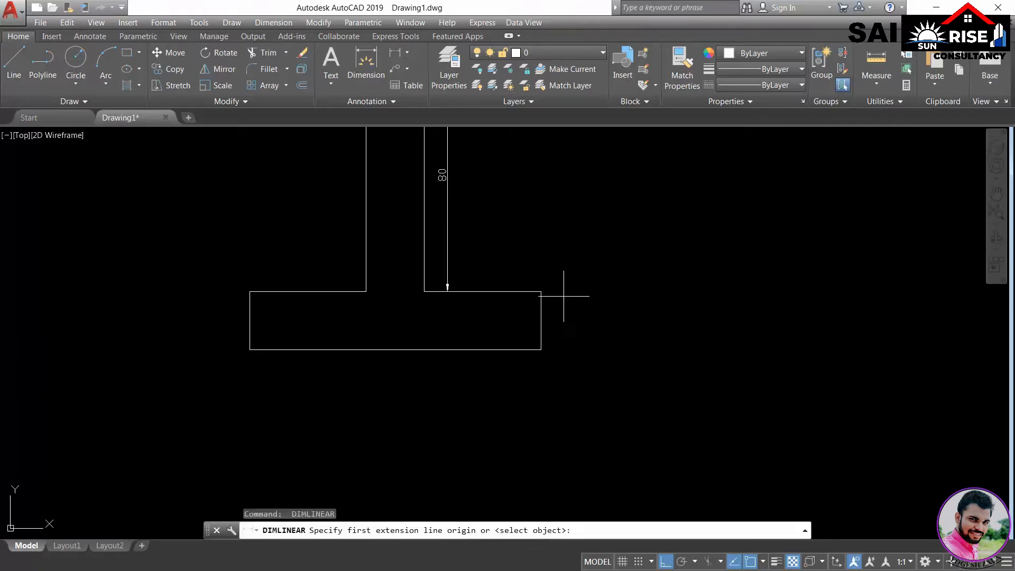
{"action": "left_click", "coordinate": [541, 292]}
{"action": "left_click", "coordinate": [541, 350]}
{"action": "left_click", "coordinate": [571, 343]}
Dimension the full width of the base with a linear dimension below its bottom edge
{"action": "key", "text": "Return"}
{"action": "left_click", "coordinate": [249, 349]}
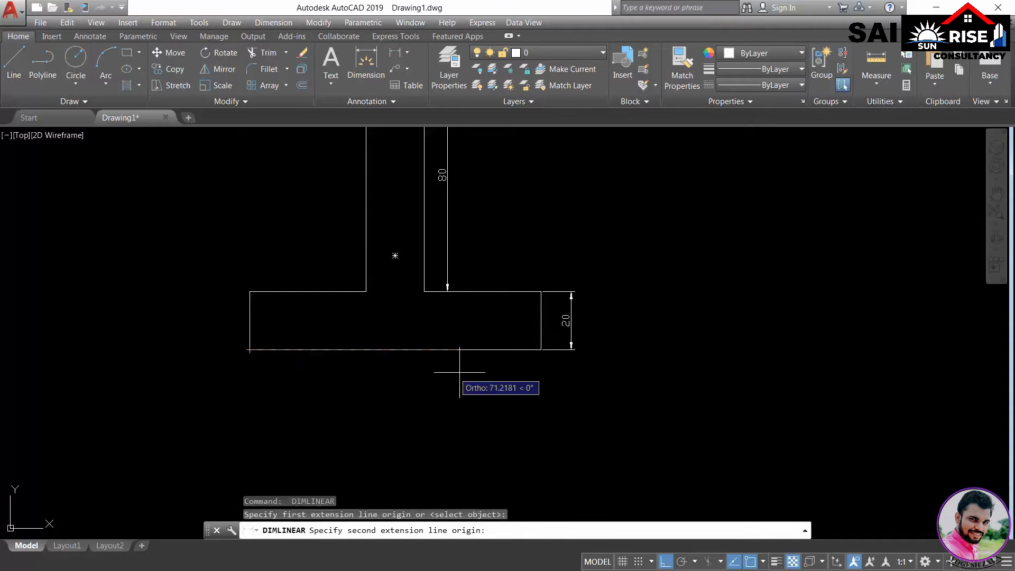
{"action": "left_click", "coordinate": [541, 350]}
{"action": "left_click", "coordinate": [520, 380]}
{"action": "scroll", "coordinate": [740, 418], "scroll_direction": "down", "scroll_amount": 4}
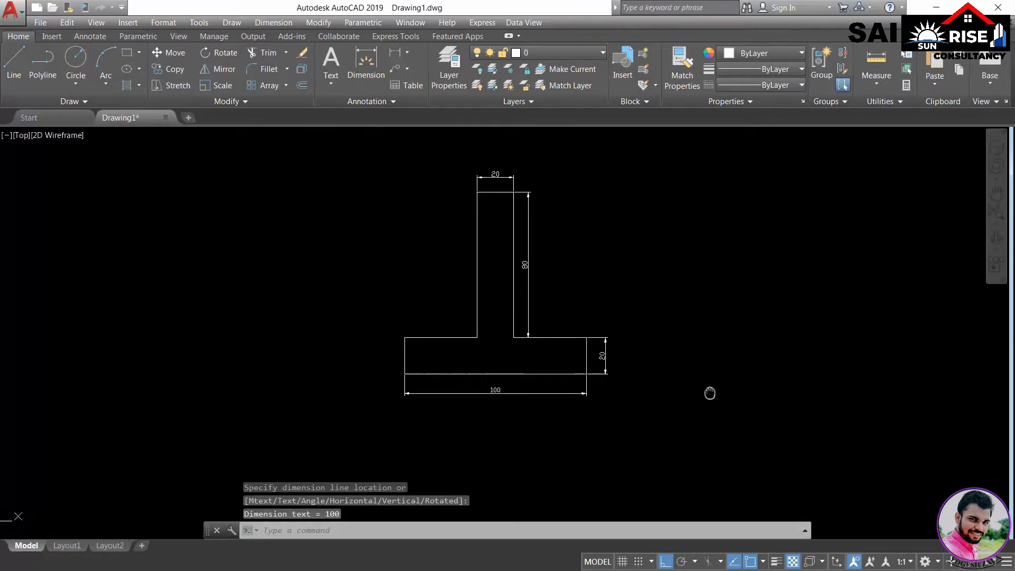
{"action": "key", "text": "Escape"}
{"action": "middle_click_drag", "start_coordinate": [677, 335], "coordinate": [545, 331]}
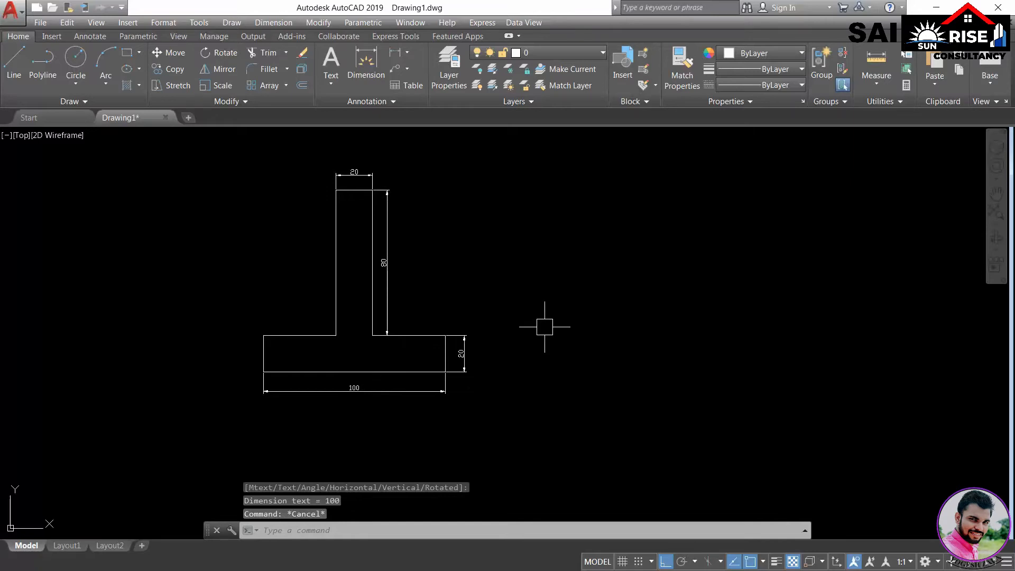
Scale the whole T-shape and its dimensions by a factor of 2 about the base's upper-left corner
{"action": "type", "text": "Scc"}
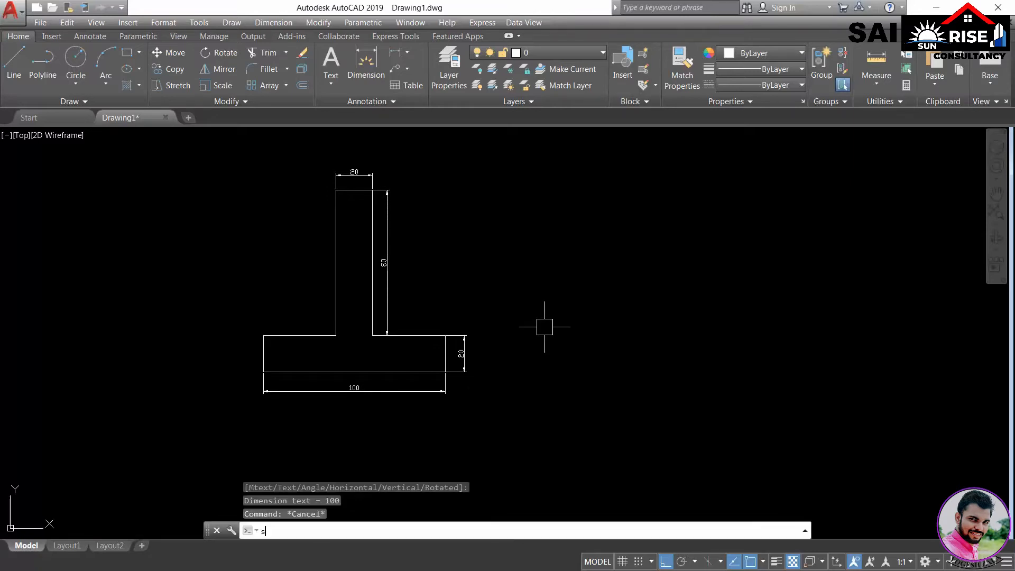
{"action": "key", "text": "BackSpace"}
{"action": "key", "text": "Return"}
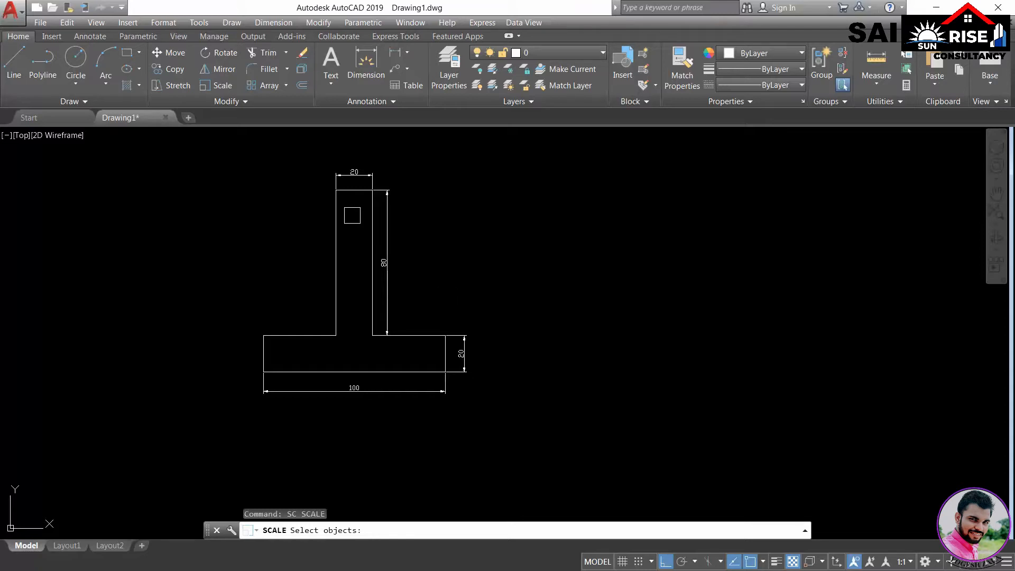
{"action": "left_click", "coordinate": [242, 147]}
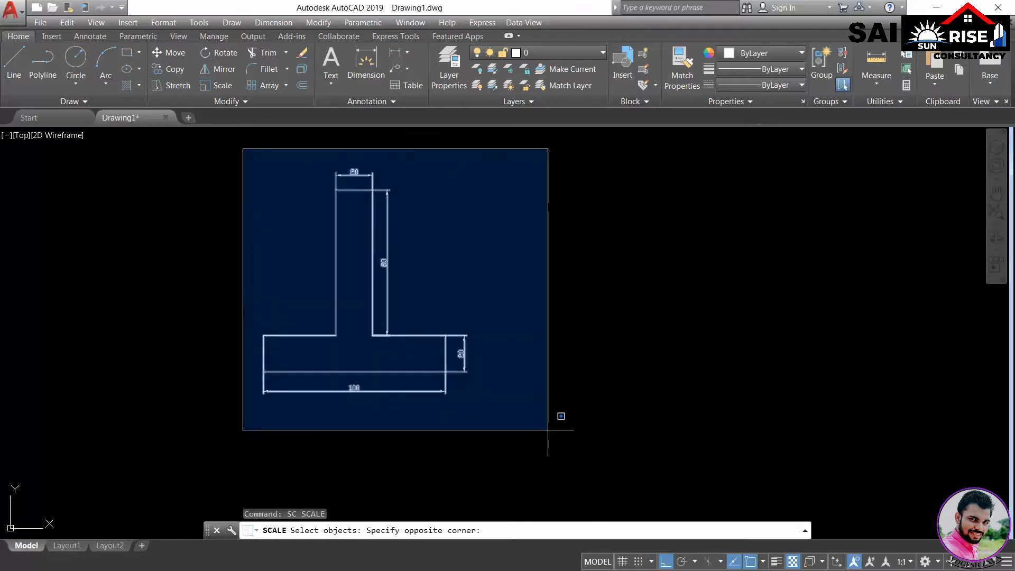
{"action": "left_click", "coordinate": [548, 430]}
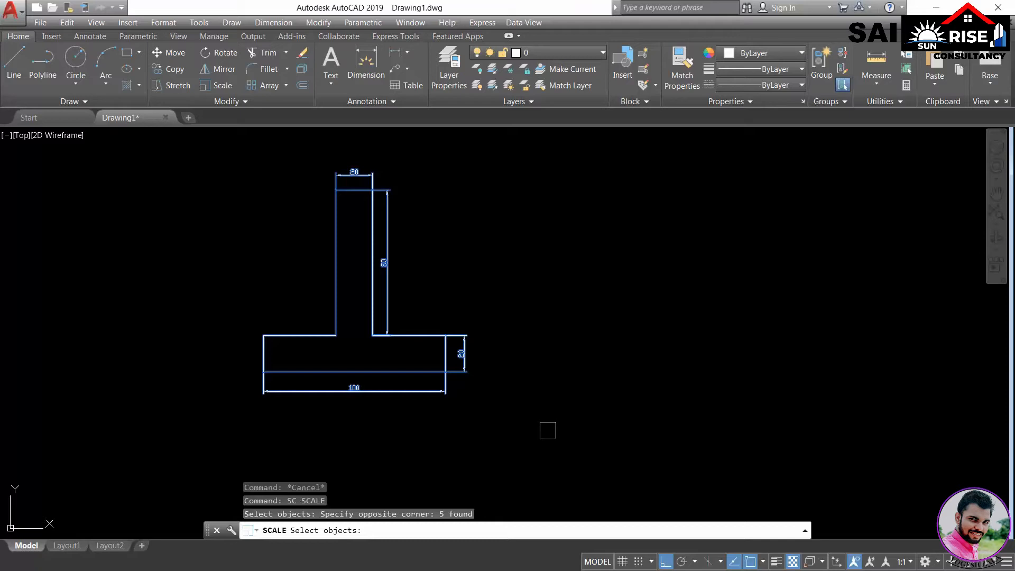
{"action": "key", "text": "Return"}
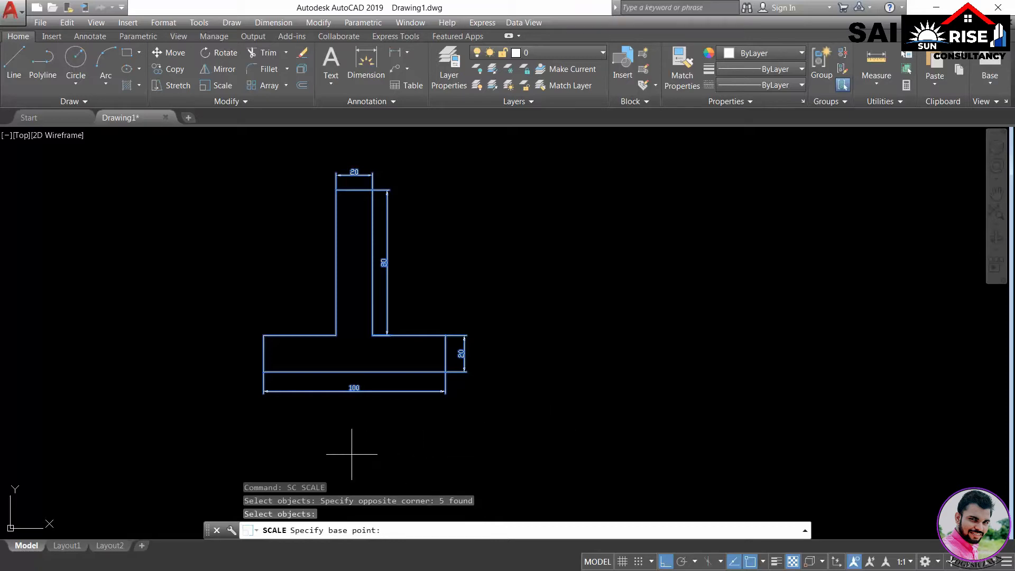
{"action": "left_click", "coordinate": [264, 335]}
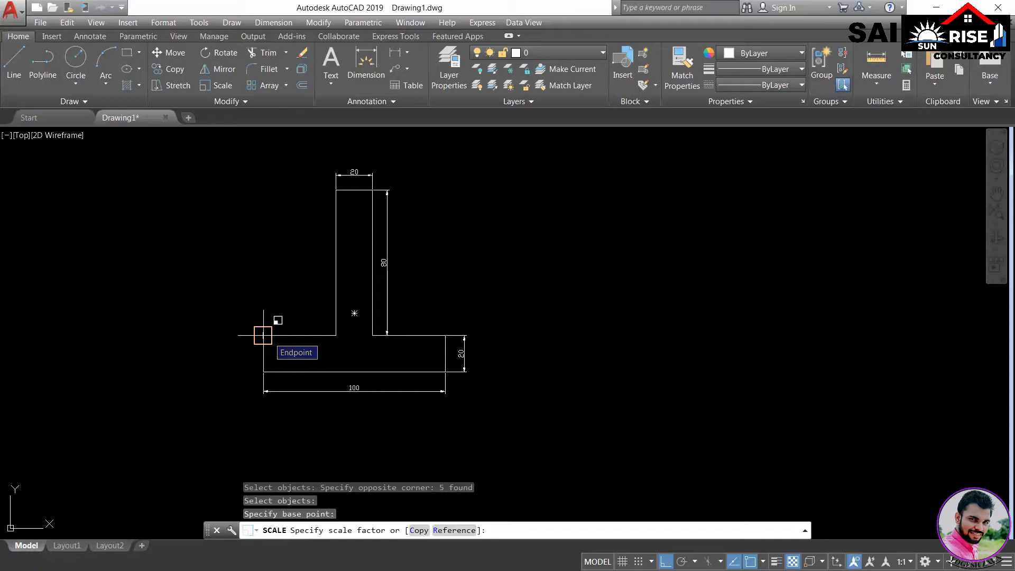
{"action": "type", "text": "2"}
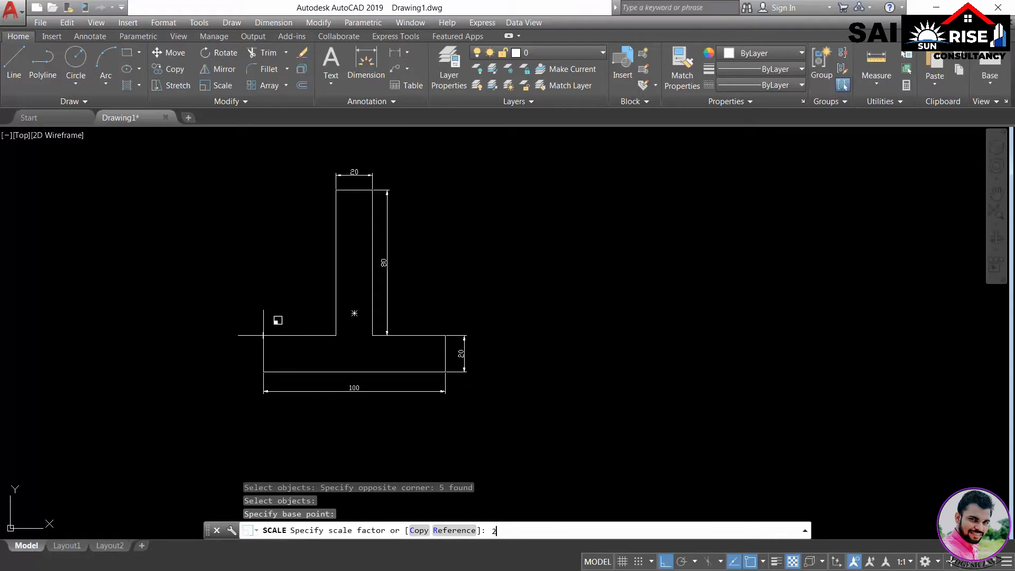
{"action": "key", "text": "Return"}
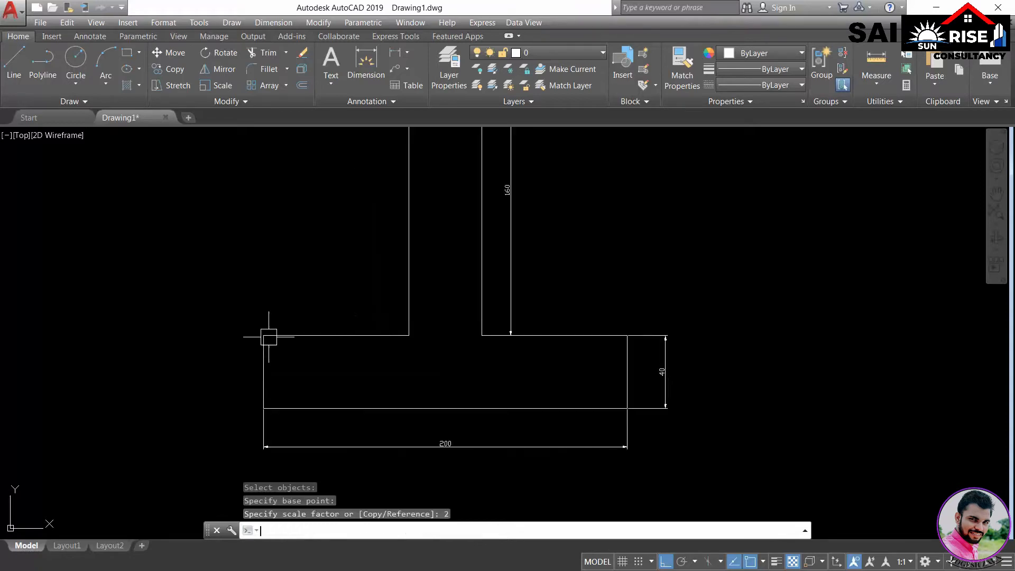
Examine the stem width, stem height, base width and base thickness dimensions of the enlarged shape
{"action": "scroll", "coordinate": [415, 334], "scroll_direction": "down", "scroll_amount": 2}
{"action": "scroll", "coordinate": [406, 215], "scroll_direction": "up", "scroll_amount": 6}
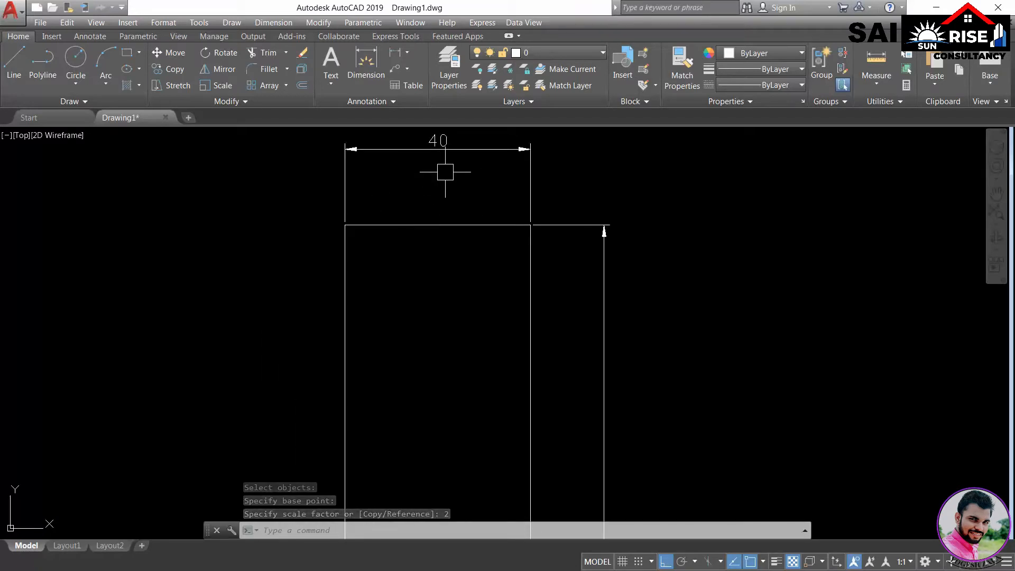
{"action": "scroll", "coordinate": [445, 172], "scroll_direction": "down", "scroll_amount": 4}
{"action": "scroll", "coordinate": [518, 351], "scroll_direction": "up", "scroll_amount": 4}
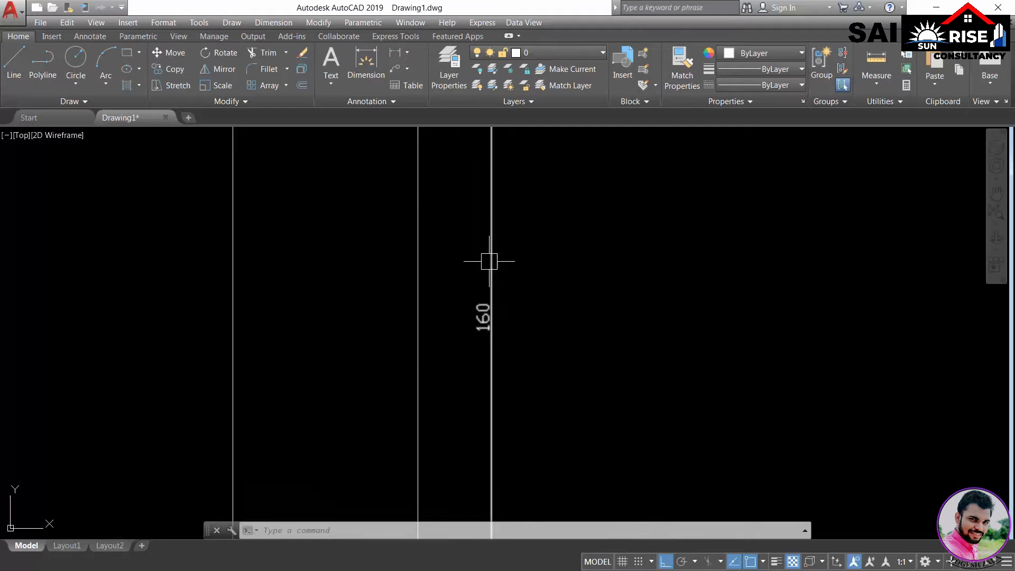
{"action": "scroll", "coordinate": [501, 356], "scroll_direction": "down", "scroll_amount": 4}
{"action": "middle_click_drag", "start_coordinate": [534, 434], "coordinate": [485, 247]}
{"action": "scroll", "coordinate": [381, 390], "scroll_direction": "up", "scroll_amount": 4}
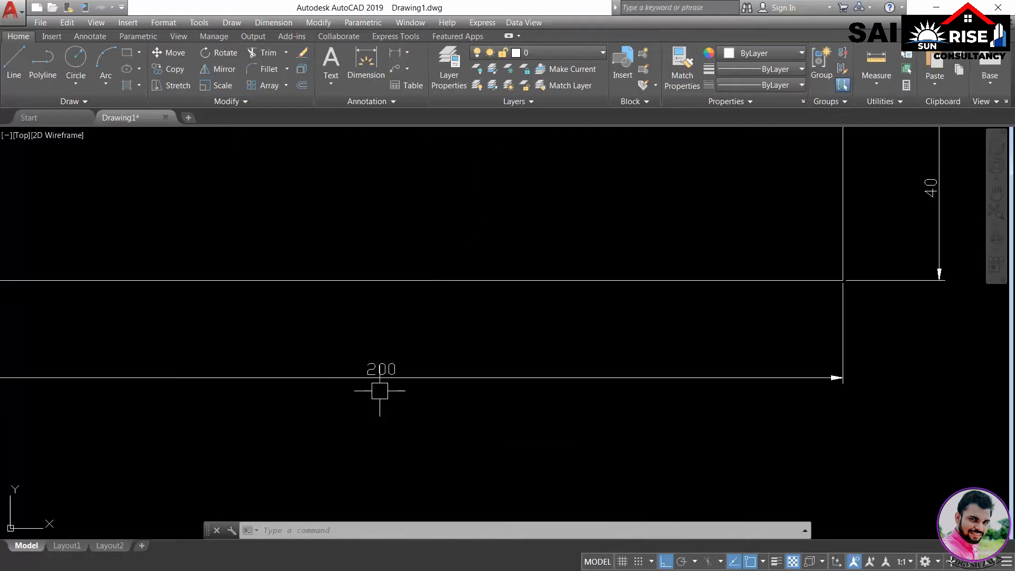
{"action": "scroll", "coordinate": [387, 353], "scroll_direction": "down", "scroll_amount": 4}
{"action": "scroll", "coordinate": [601, 306], "scroll_direction": "up", "scroll_amount": 4}
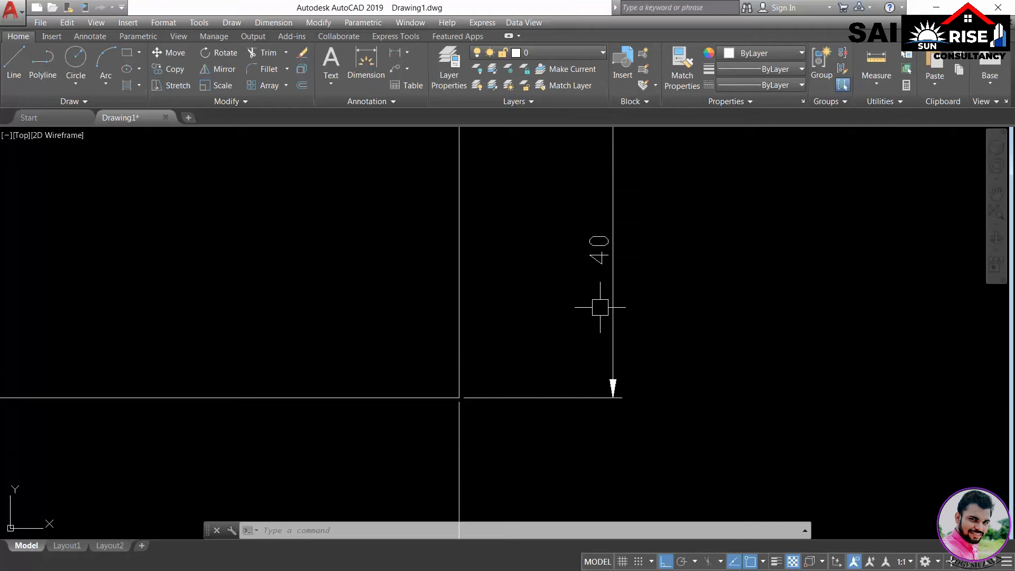
{"action": "scroll", "coordinate": [617, 280], "scroll_direction": "down", "scroll_amount": 4}
{"action": "scroll", "coordinate": [672, 304], "scroll_direction": "down", "scroll_amount": 4}
{"action": "middle_click_drag", "start_coordinate": [674, 303], "coordinate": [665, 340]}
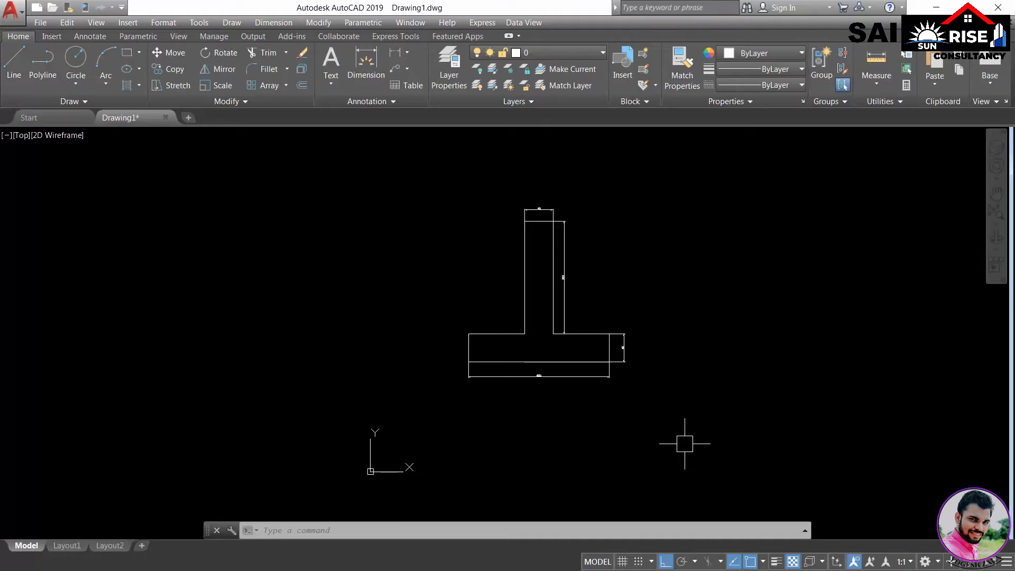
Scale the whole shape and its dimensions by a factor of 0.5 about the base's upper-left corner
{"action": "type", "text": "sc"}
{"action": "key", "text": "Return"}
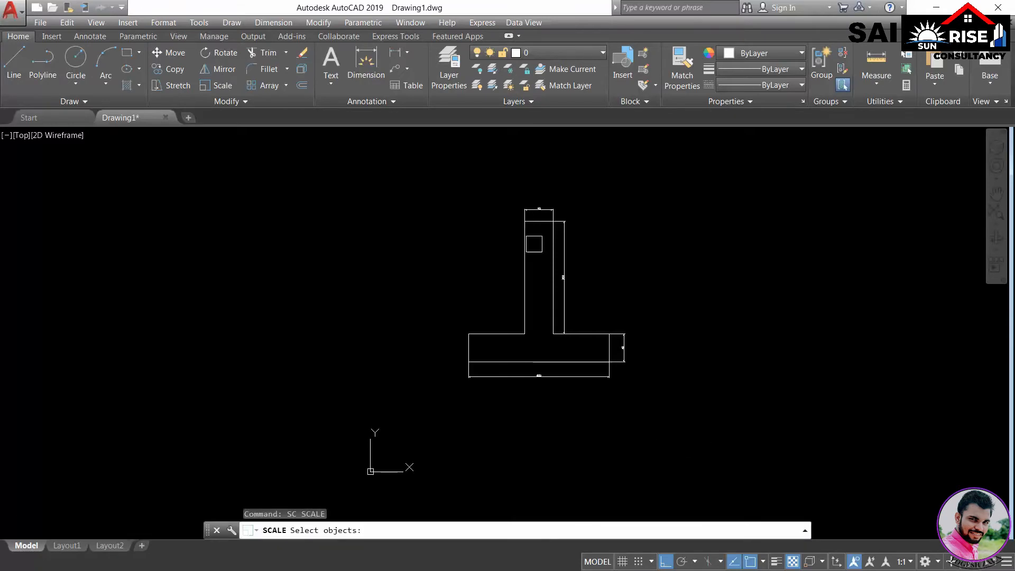
{"action": "left_click", "coordinate": [459, 159]}
{"action": "left_click", "coordinate": [730, 449]}
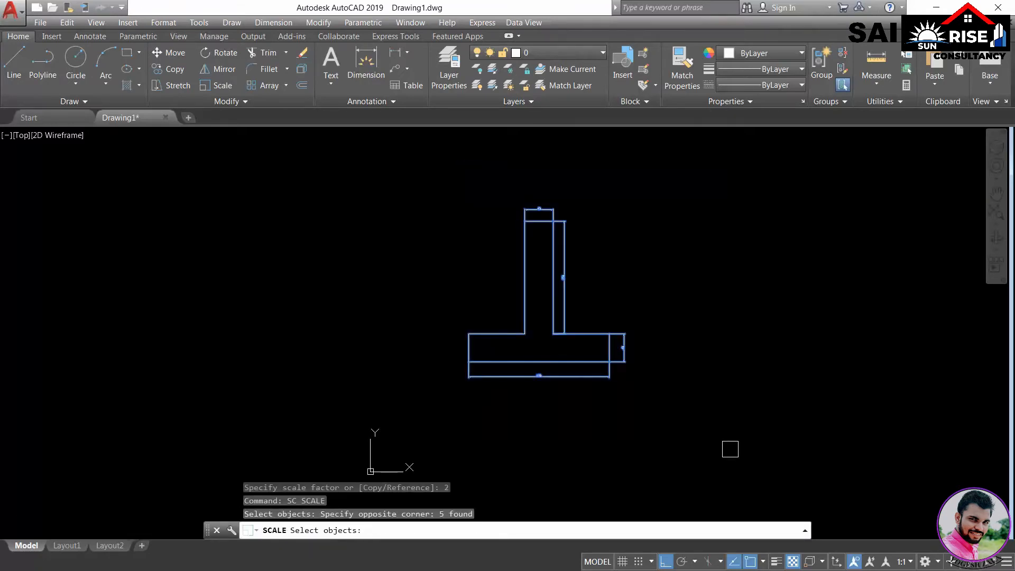
{"action": "key", "text": "Return"}
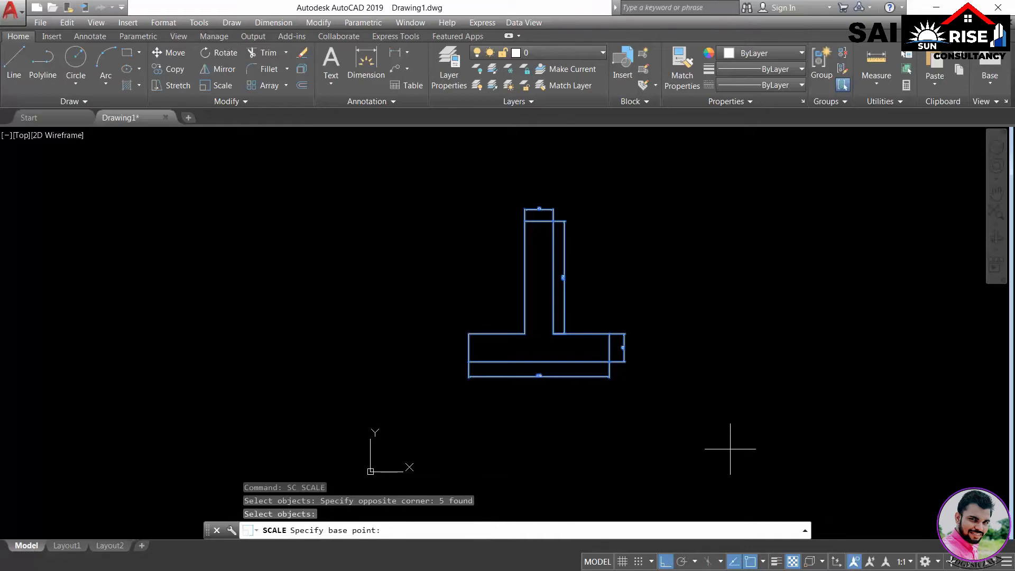
{"action": "left_click", "coordinate": [469, 332]}
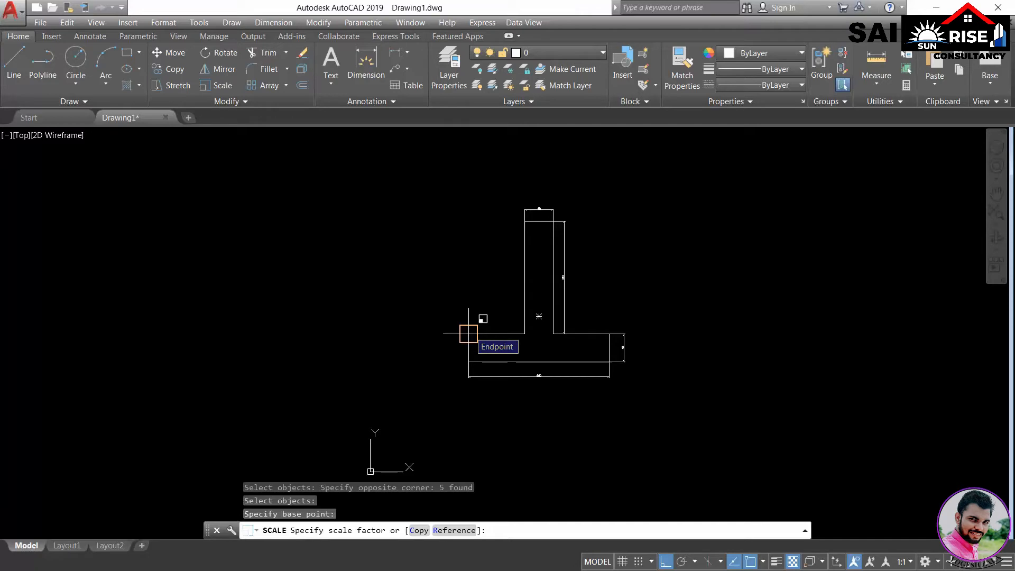
{"action": "type", "text": "0.5"}
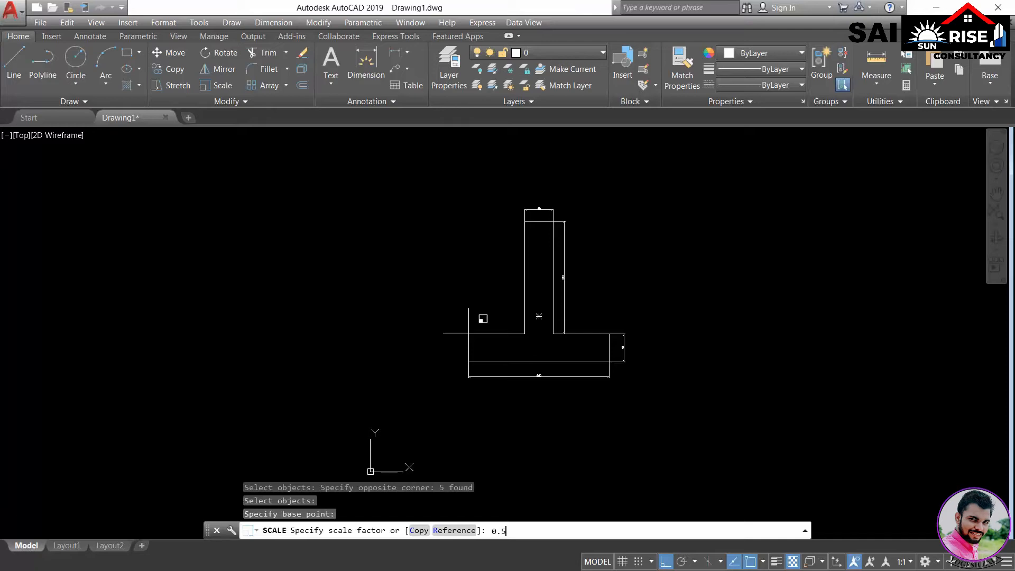
{"action": "key", "text": "Return"}
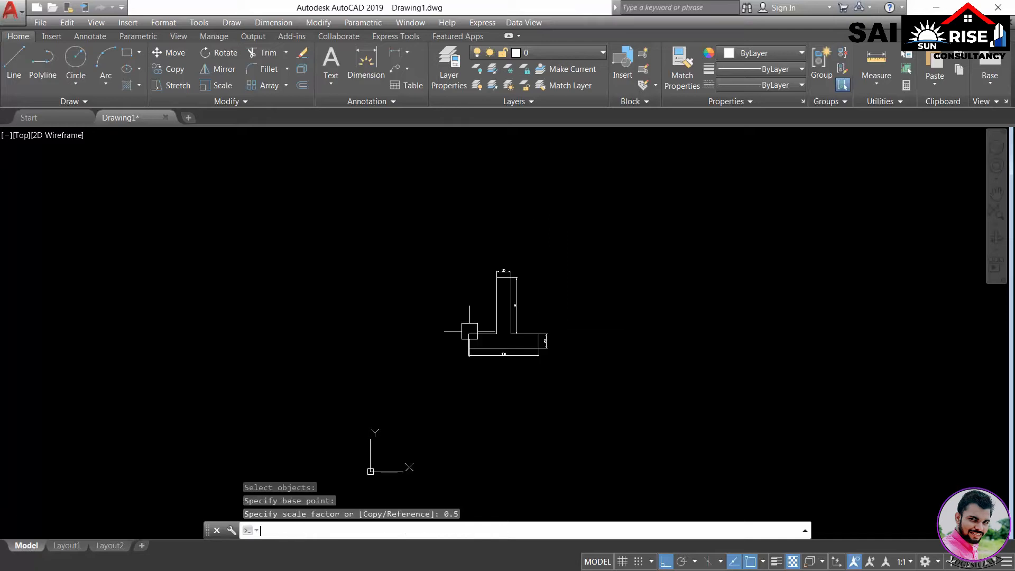
Create a scaled copy of the shape and its dimensions with factor 2, using the base's lower-left corner as base point
{"action": "middle_click", "coordinate": [519, 279]}
{"action": "middle_click", "coordinate": [519, 279]}
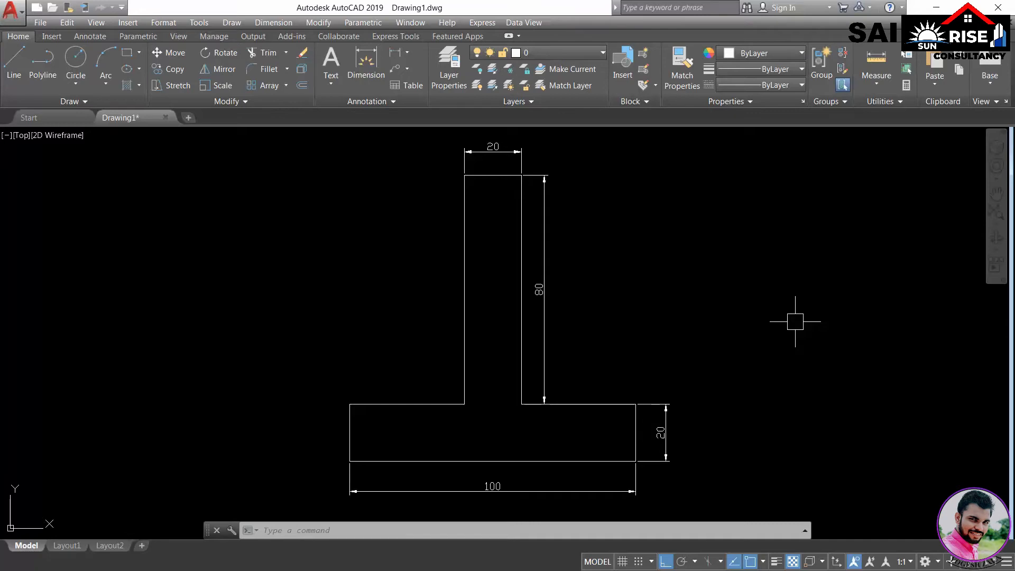
{"action": "scroll", "coordinate": [796, 322], "scroll_direction": "down", "scroll_amount": 2}
{"action": "middle_click_drag", "start_coordinate": [796, 321], "coordinate": [675, 326]}
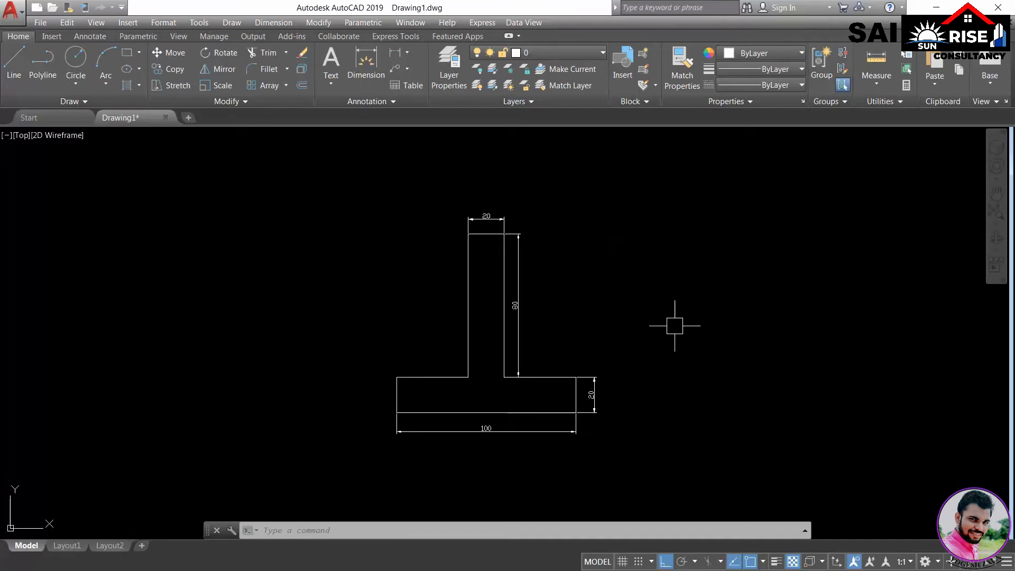
{"action": "type", "text": "sc"}
{"action": "key", "text": "Return"}
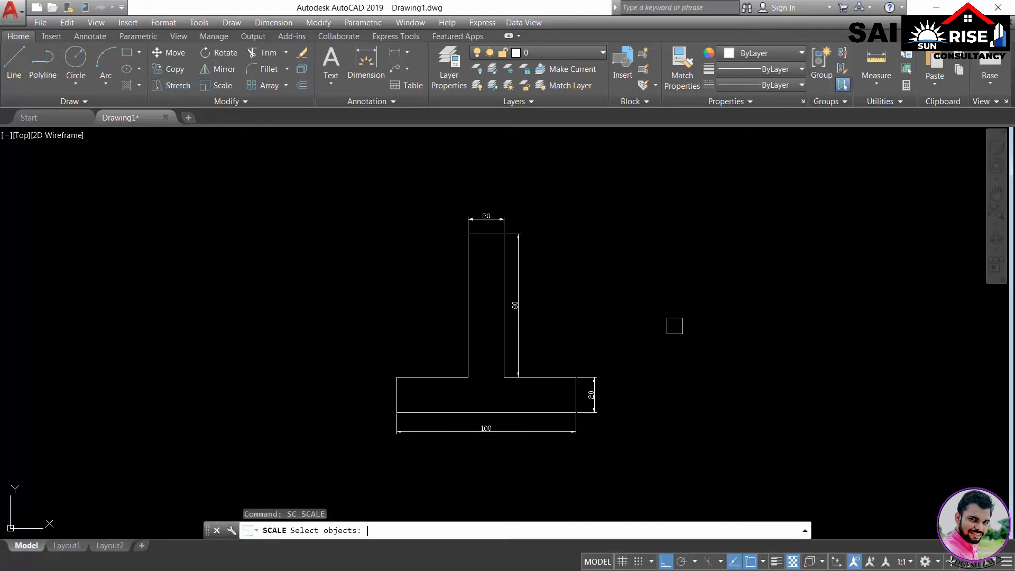
{"action": "left_click", "coordinate": [647, 478]}
{"action": "left_click", "coordinate": [319, 188]}
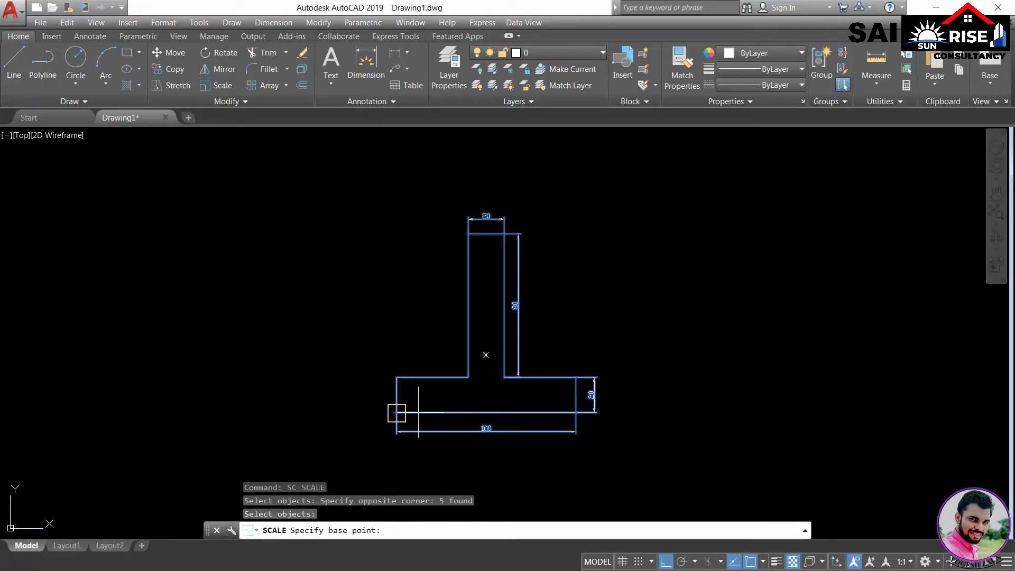
{"action": "left_click", "coordinate": [397, 413]}
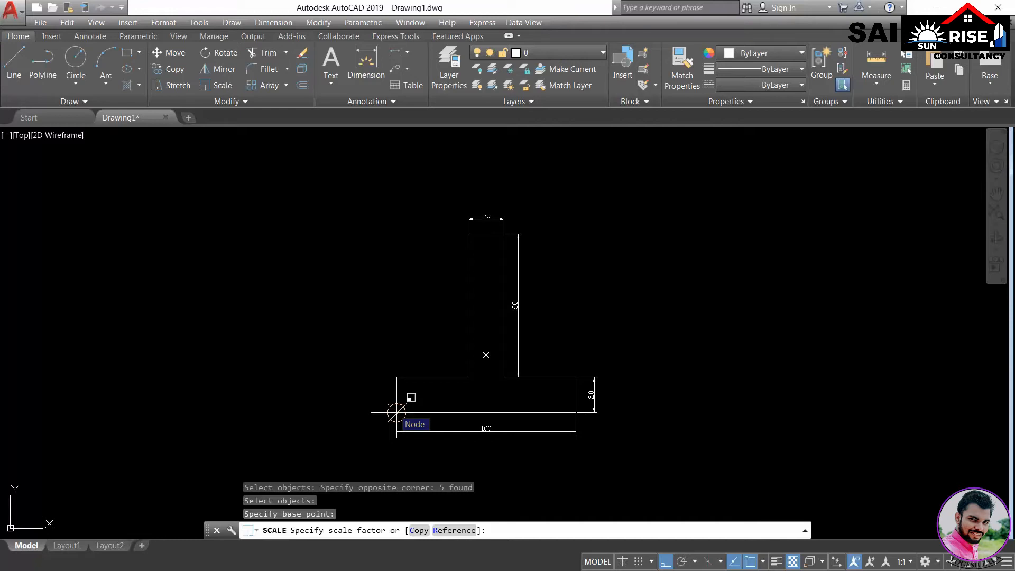
{"action": "type", "text": "c"}
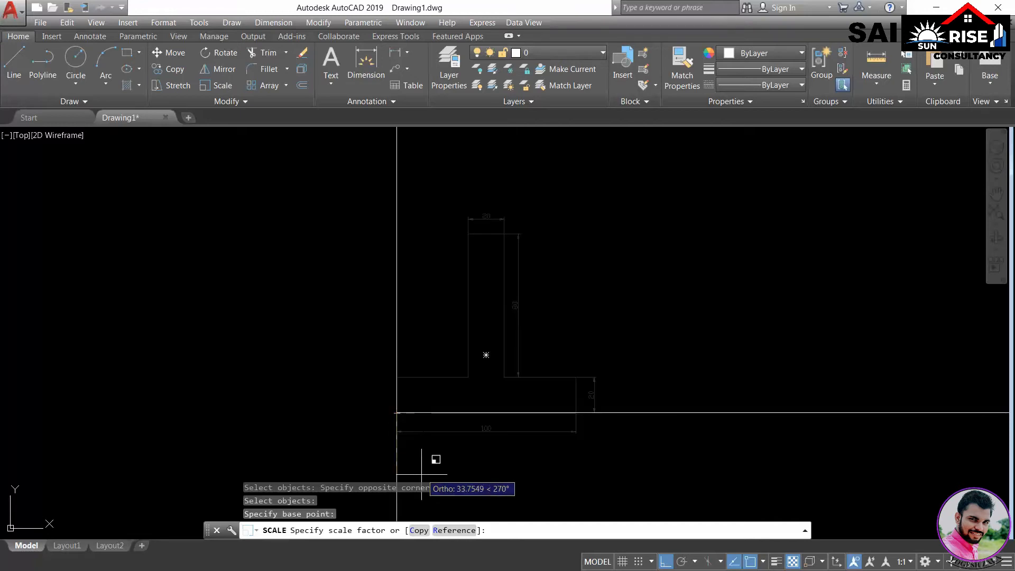
{"action": "key", "text": "Return"}
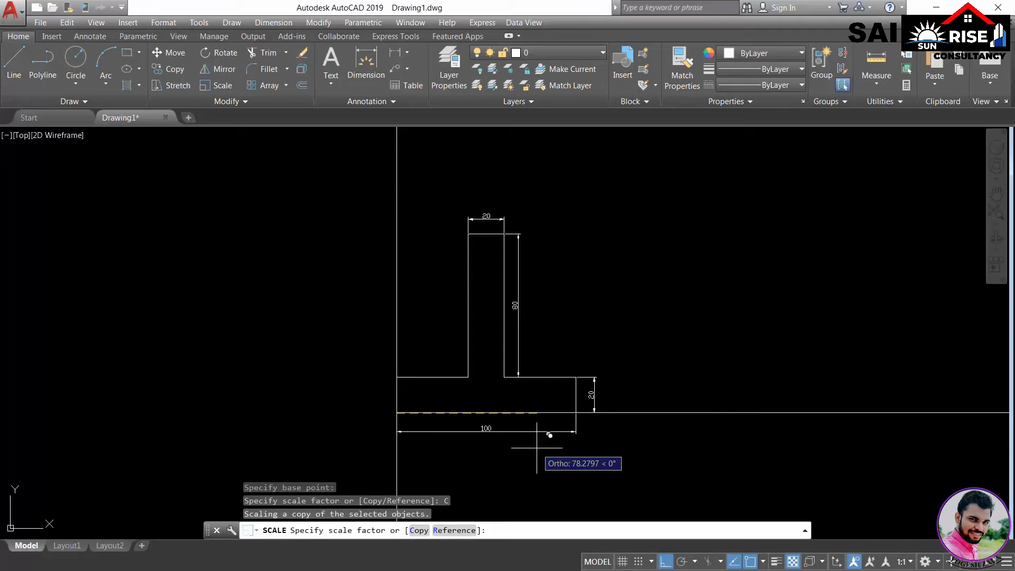
{"action": "type", "text": "2"}
{"action": "key", "text": "Return"}
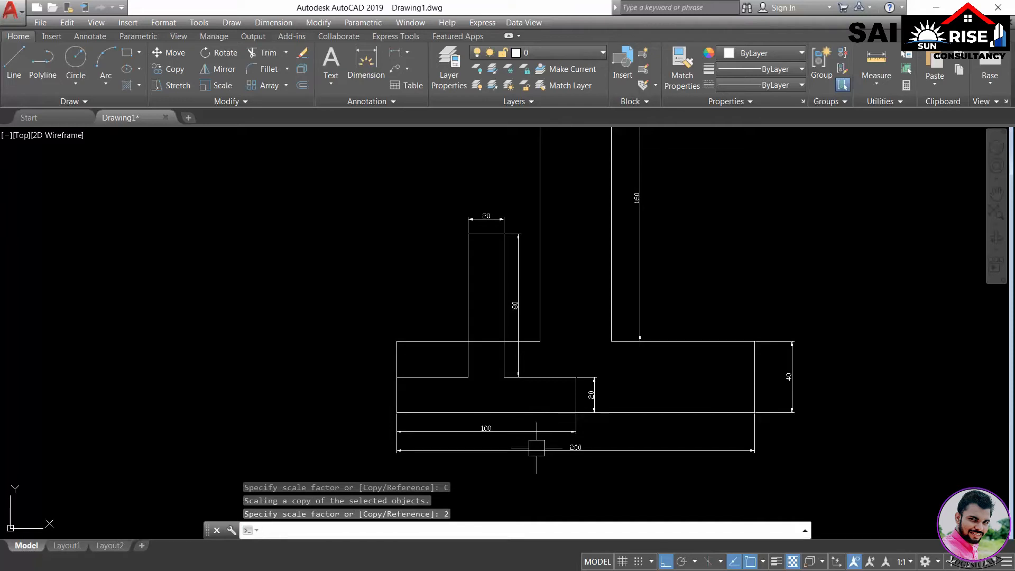
{"action": "middle_click_drag", "start_coordinate": [584, 284], "coordinate": [550, 417]}
{"action": "scroll", "coordinate": [518, 185], "scroll_direction": "up", "scroll_amount": 4}
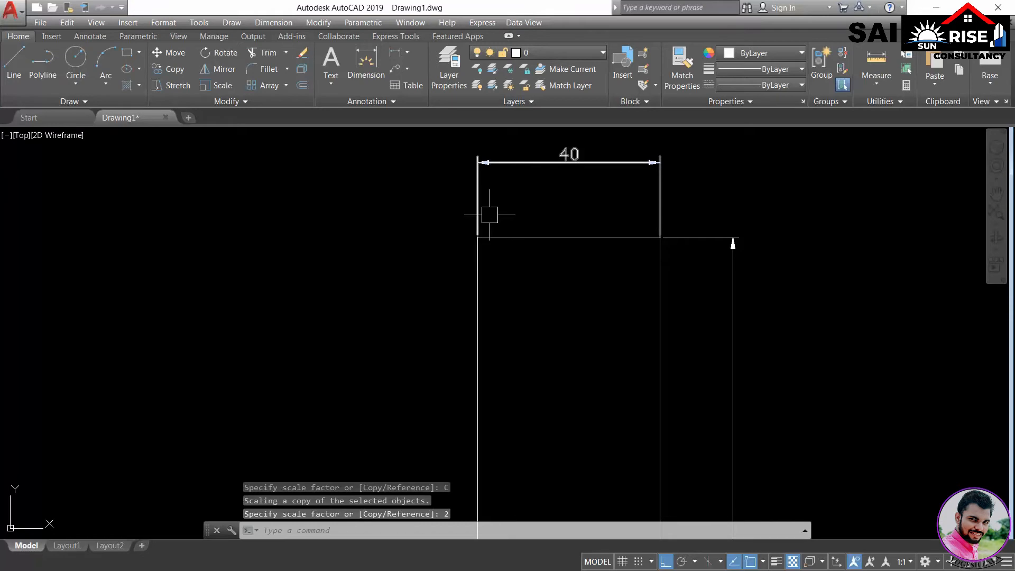
Undo the enlarged scaled copy of the T-shape and its dimensions
{"action": "scroll", "coordinate": [563, 228], "scroll_direction": "down", "scroll_amount": 4}
{"action": "scroll", "coordinate": [563, 228], "scroll_direction": "down", "scroll_amount": 7}
{"action": "scroll", "coordinate": [545, 294], "scroll_direction": "up", "scroll_amount": 1}
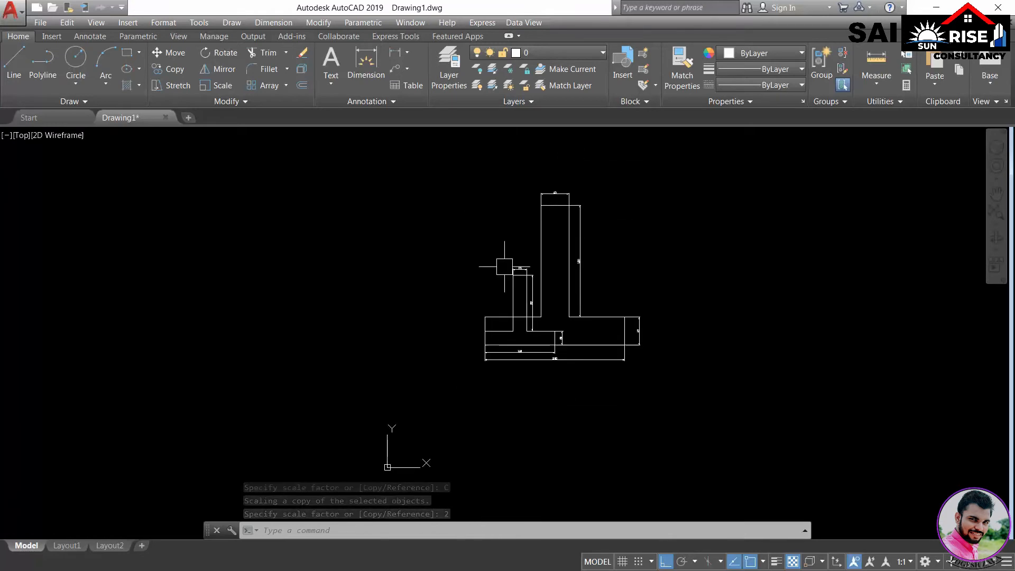
{"action": "scroll", "coordinate": [529, 255], "scroll_direction": "up", "scroll_amount": 4}
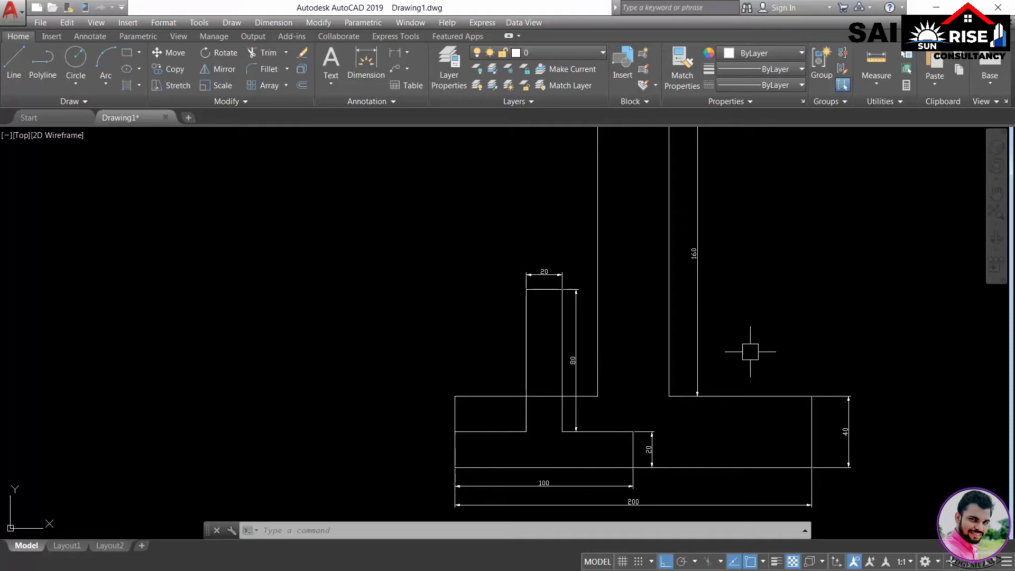
{"action": "middle_click_drag", "start_coordinate": [739, 387], "coordinate": [658, 341]}
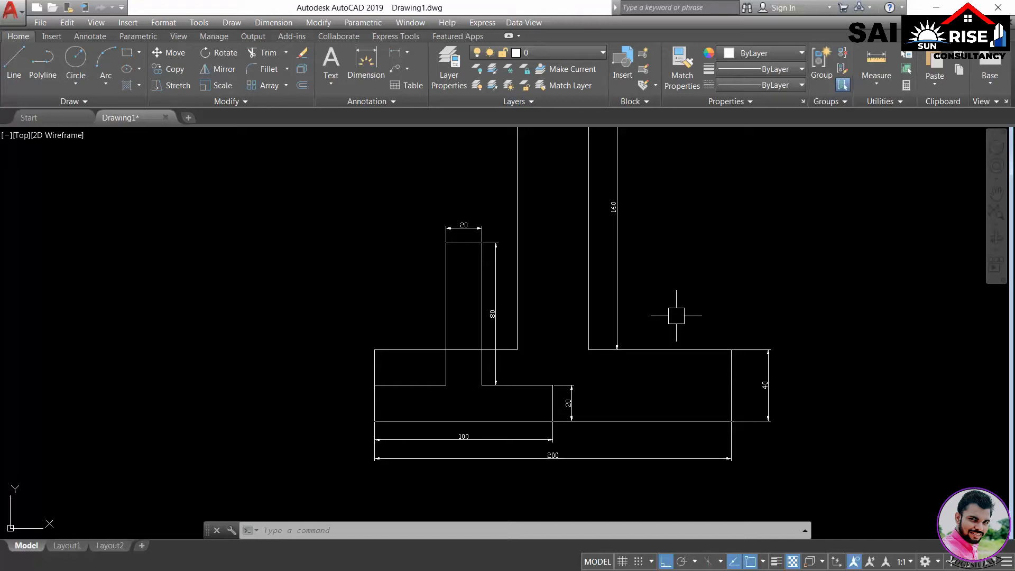
{"action": "key", "text": "ctrl+z"}
{"action": "key", "text": "ctrl+z"}
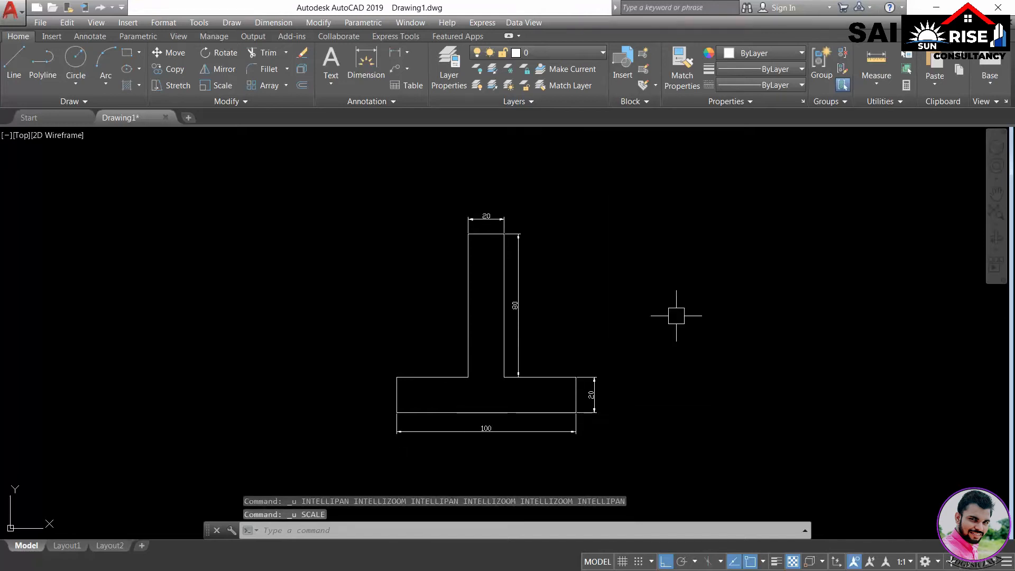
{"action": "type", "text": "sc"}
{"action": "key", "text": "Return"}
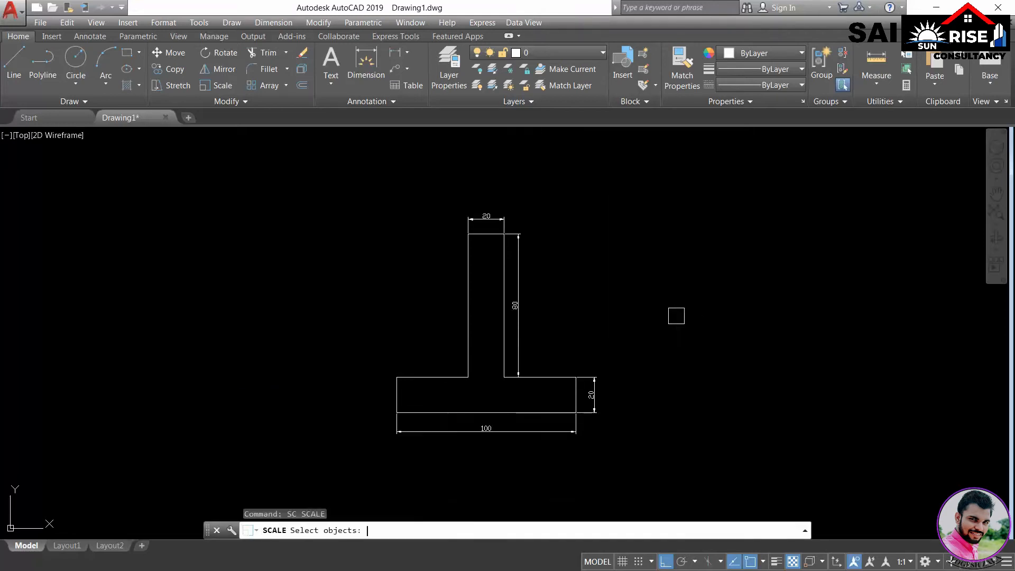
{"action": "left_click", "coordinate": [693, 463]}
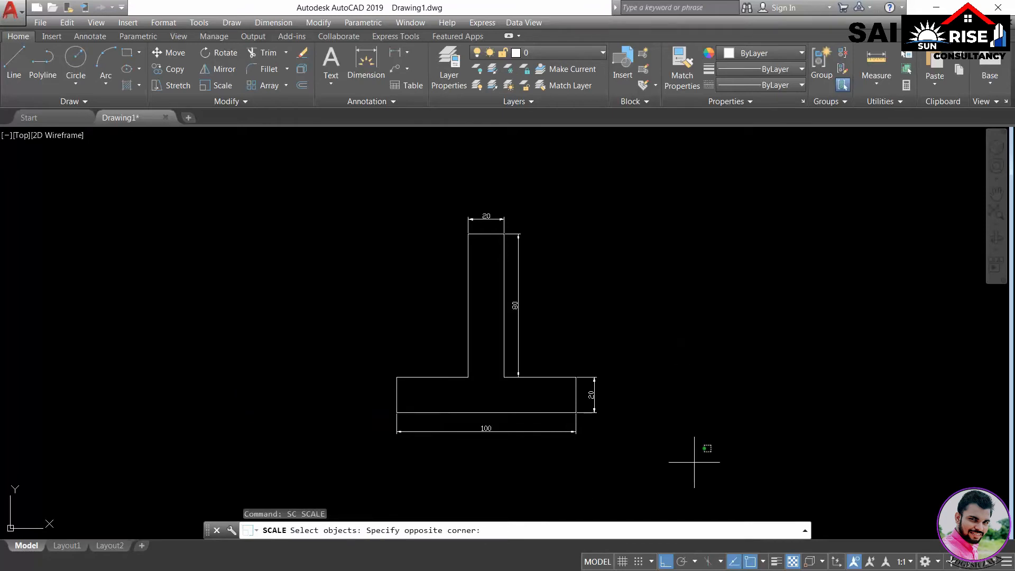
{"action": "left_click", "coordinate": [310, 203]}
{"action": "key", "text": "Return"}
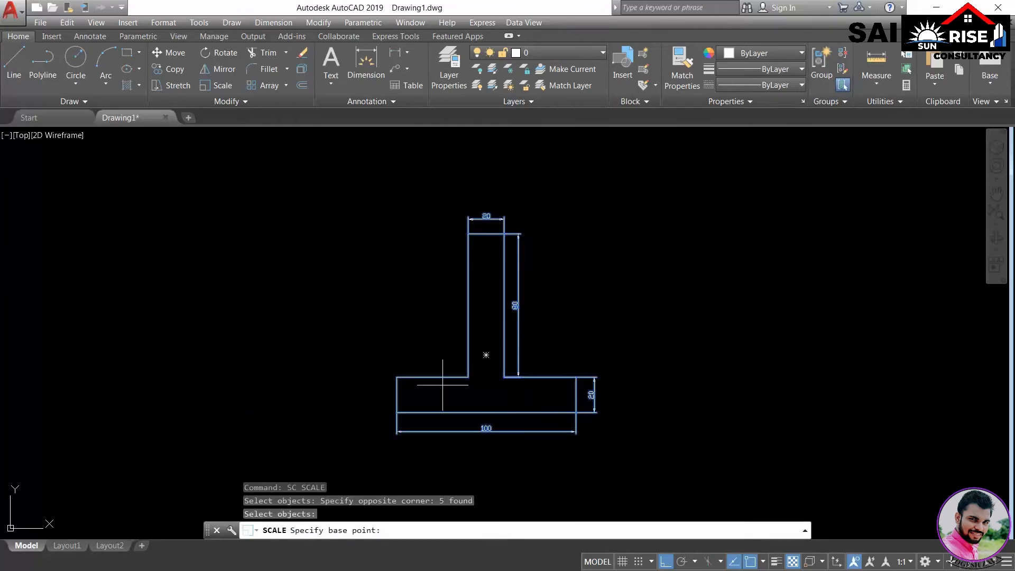
{"action": "left_click", "coordinate": [396, 377]}
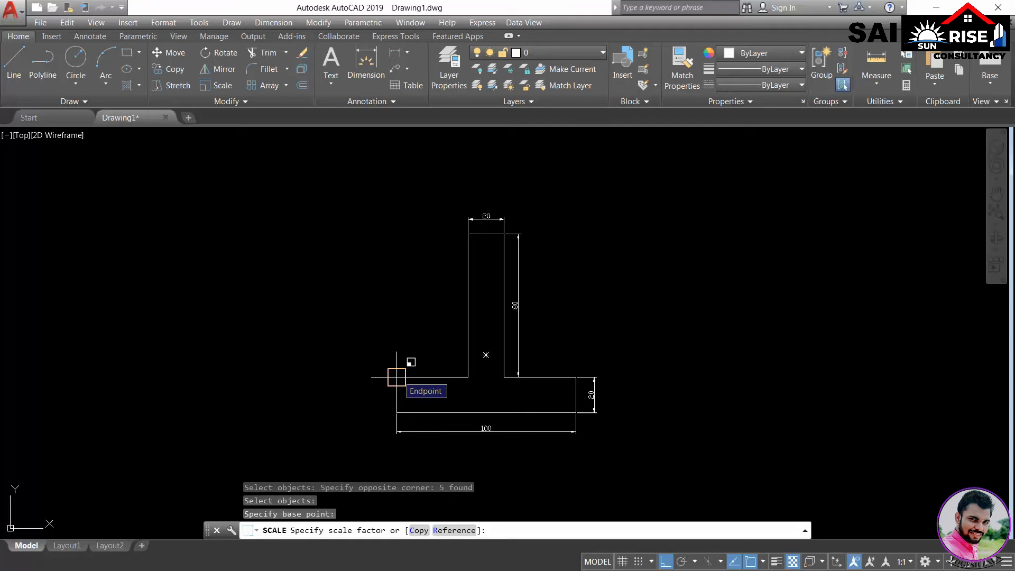
{"action": "key", "text": "Escape"}
Draw a separate horizontal line about 57.56 units long below the T-shape
{"action": "type", "text": "L"}
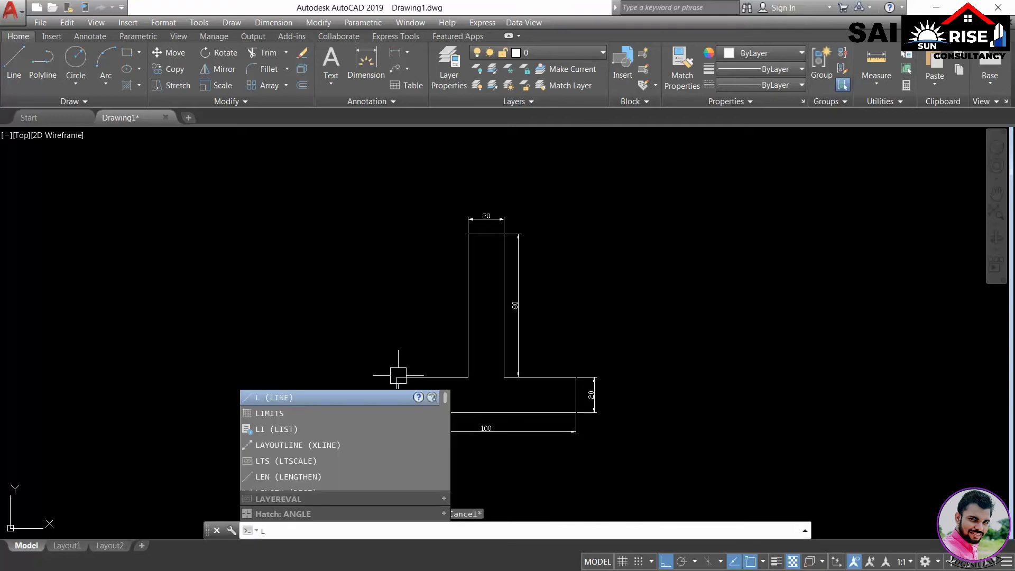
{"action": "key", "text": "Return"}
{"action": "middle_click_drag", "start_coordinate": [558, 295], "coordinate": [592, 254]}
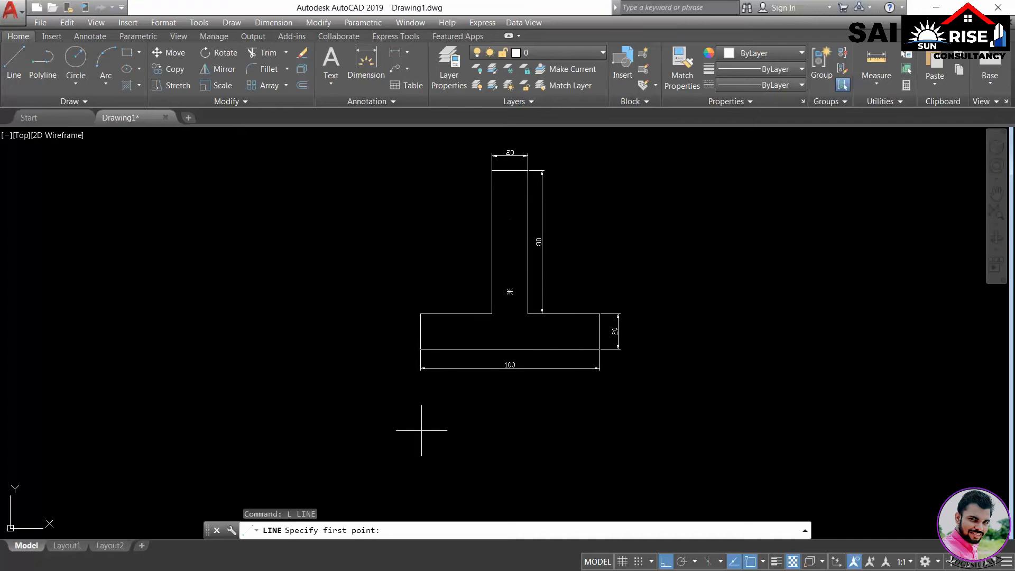
{"action": "left_click", "coordinate": [327, 438]}
{"action": "left_click", "coordinate": [430, 438]}
{"action": "key", "text": "Return"}
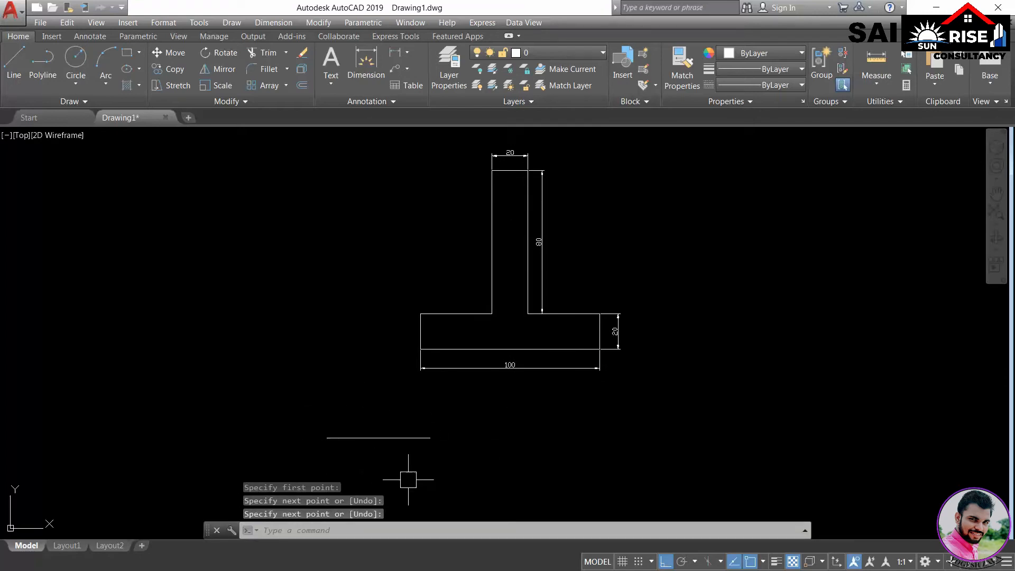
{"action": "left_click", "coordinate": [400, 439]}
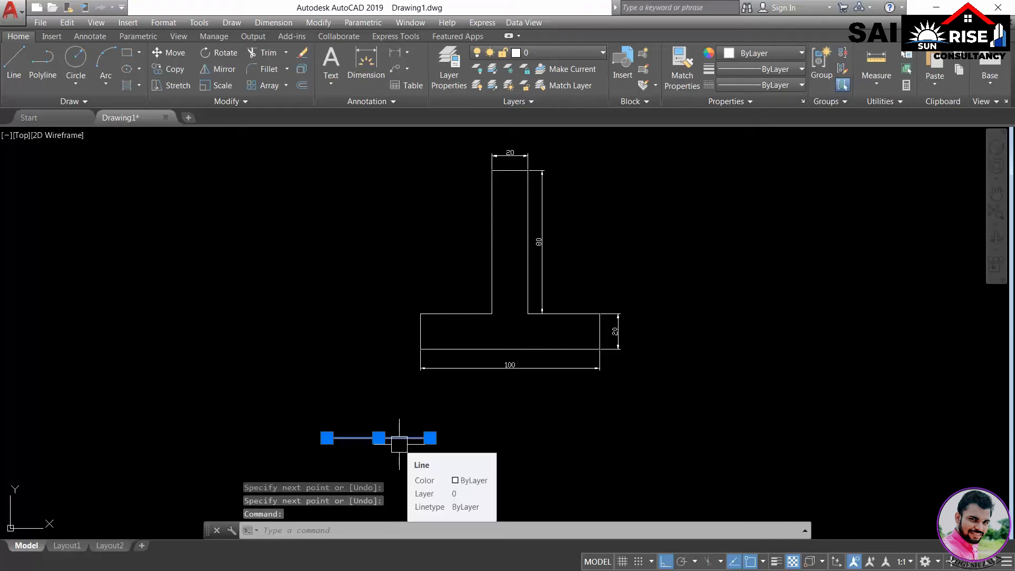
{"action": "key", "text": "Escape"}
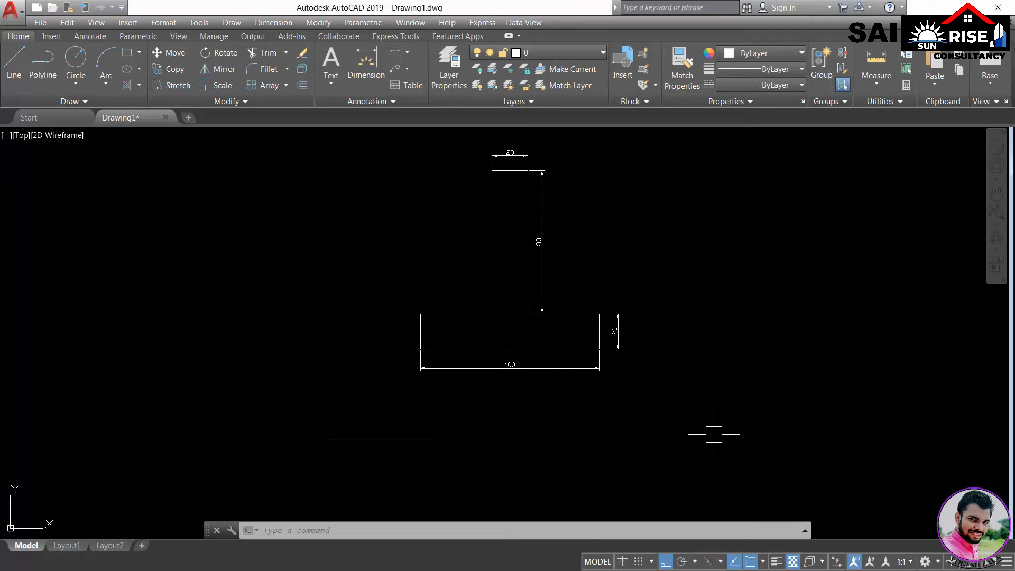
Scale the T-shape and its dimensions by Reference about the base's lower-left corner, matching the base's bottom edge to the separate line's length using Points
{"action": "type", "text": "sc"}
{"action": "key", "text": "Return"}
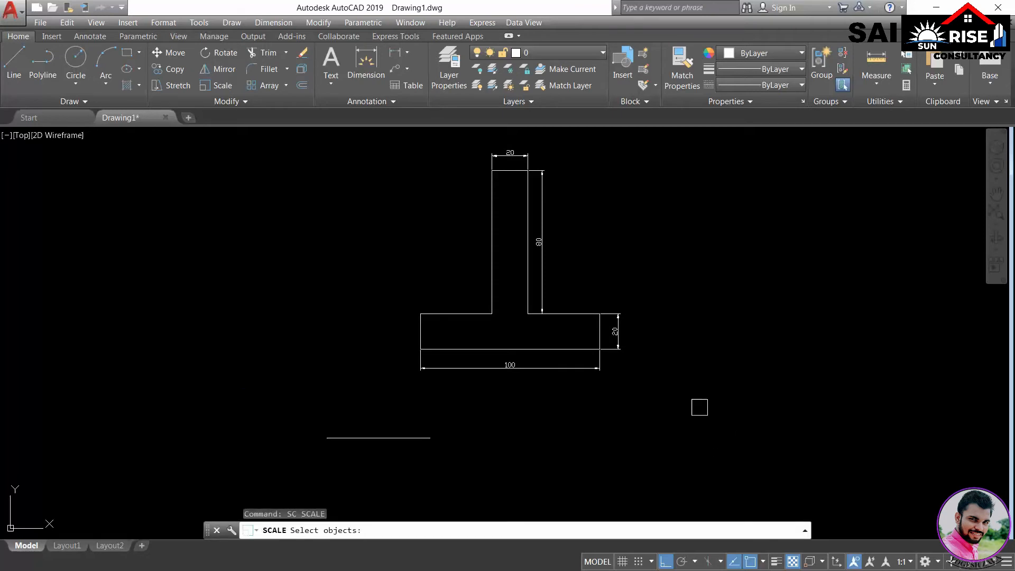
{"action": "left_click", "coordinate": [697, 423]}
{"action": "scroll", "coordinate": [431, 267], "scroll_direction": "down", "scroll_amount": 3}
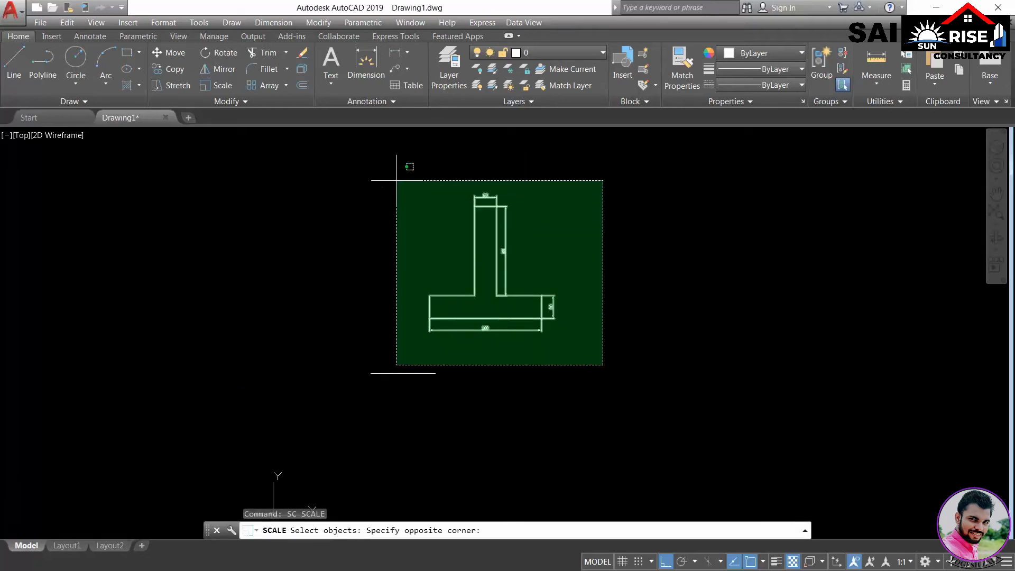
{"action": "left_click", "coordinate": [410, 166]}
{"action": "key", "text": "Return"}
{"action": "scroll", "coordinate": [524, 388], "scroll_direction": "up", "scroll_amount": 4}
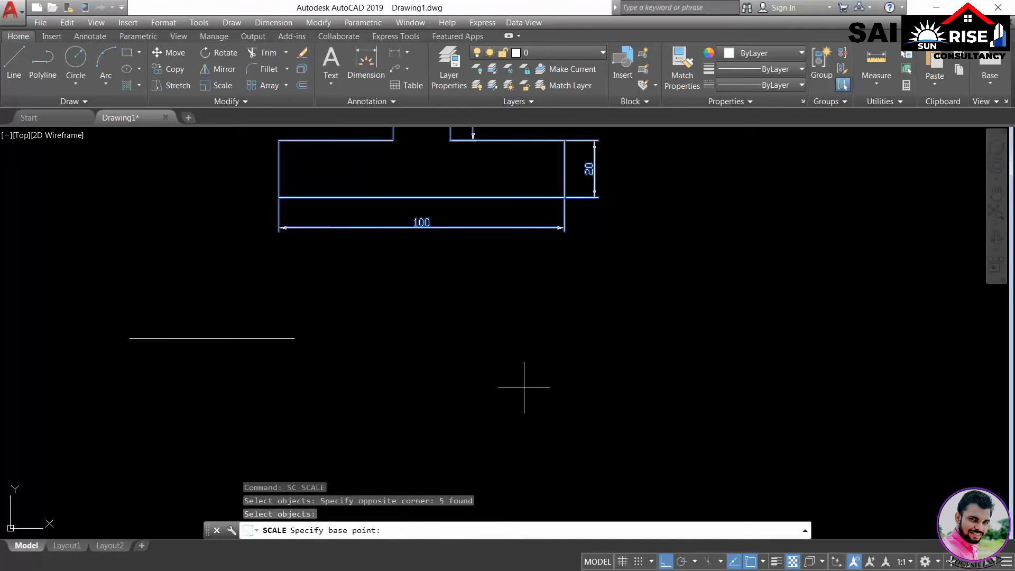
{"action": "left_click", "coordinate": [279, 198]}
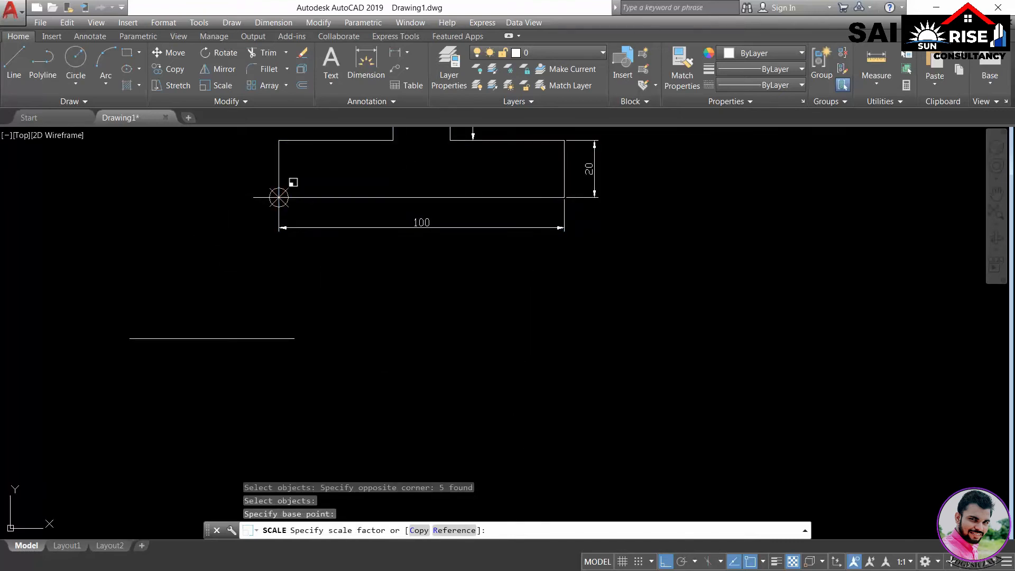
{"action": "left_click", "coordinate": [450, 531]}
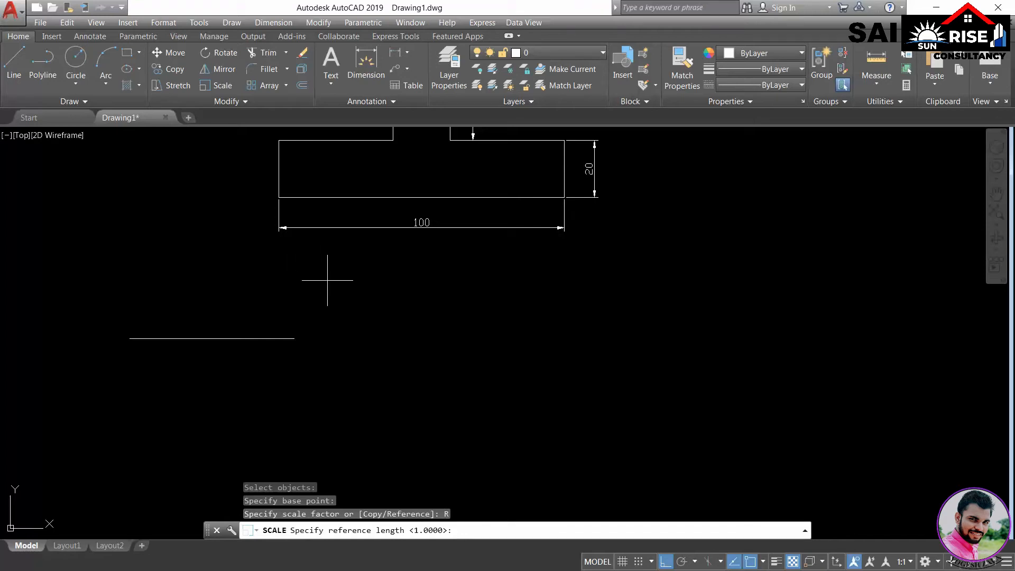
{"action": "left_click", "coordinate": [279, 198]}
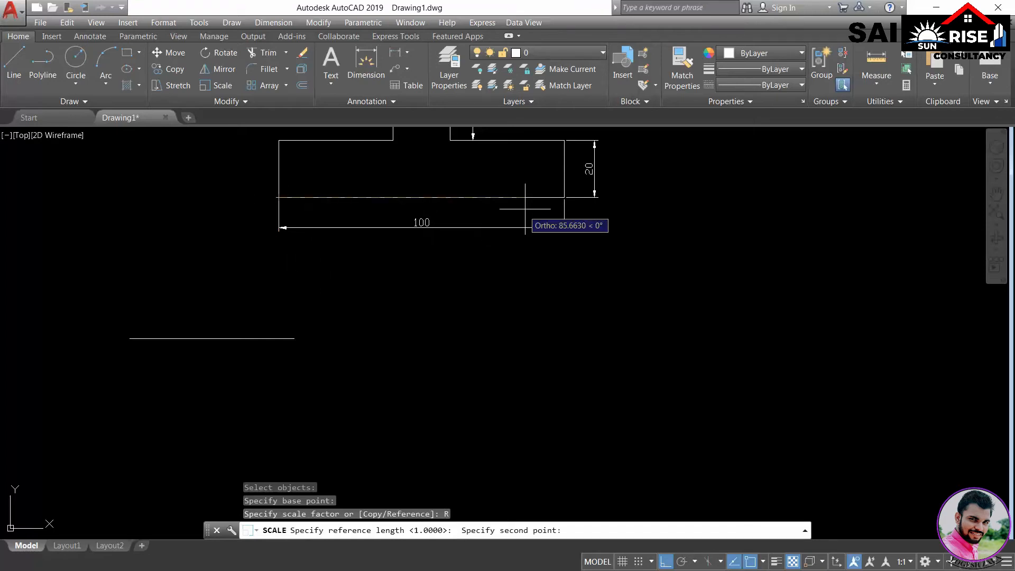
{"action": "left_click", "coordinate": [565, 197]}
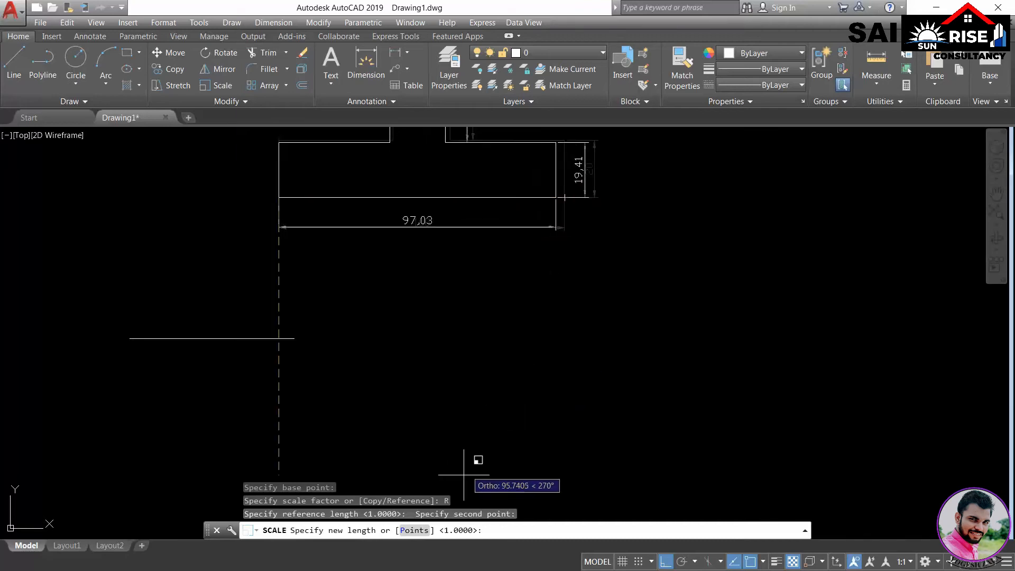
{"action": "left_click", "coordinate": [417, 532]}
{"action": "left_click", "coordinate": [128, 338]}
{"action": "left_click", "coordinate": [295, 339]}
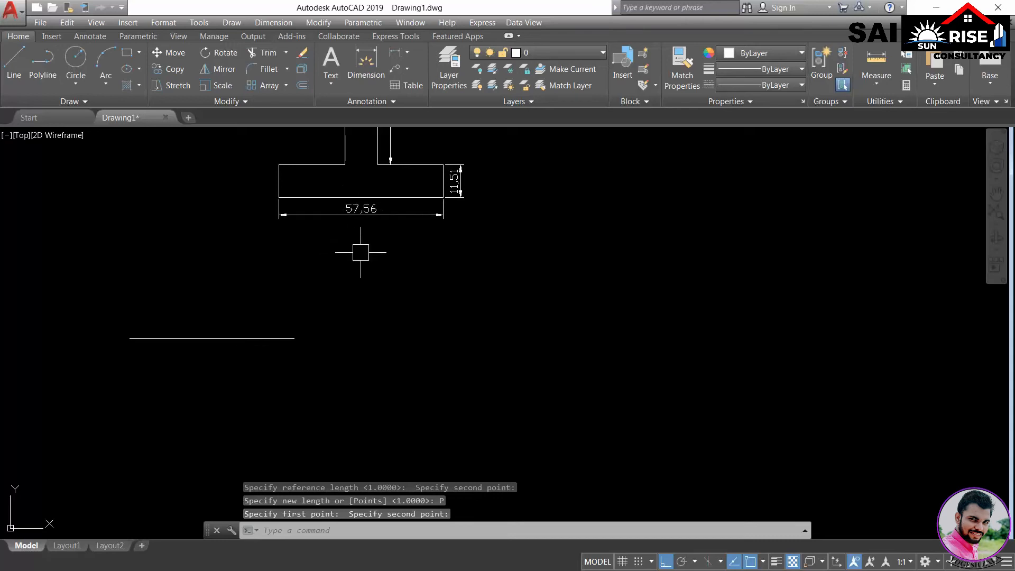
Add a linear dimension to the separate horizontal line, placed just below it
{"action": "left_click", "coordinate": [400, 50]}
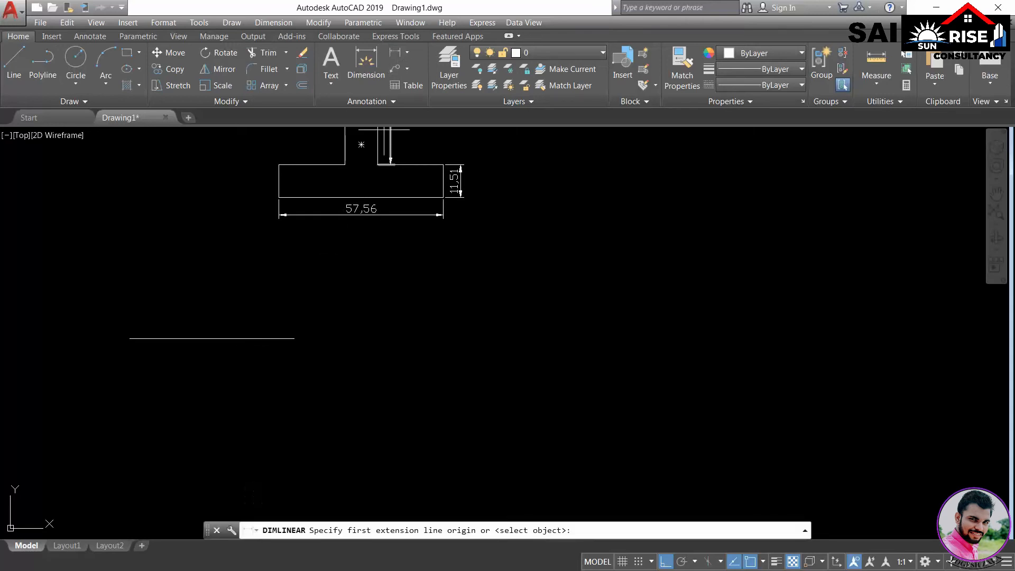
{"action": "left_click", "coordinate": [130, 338]}
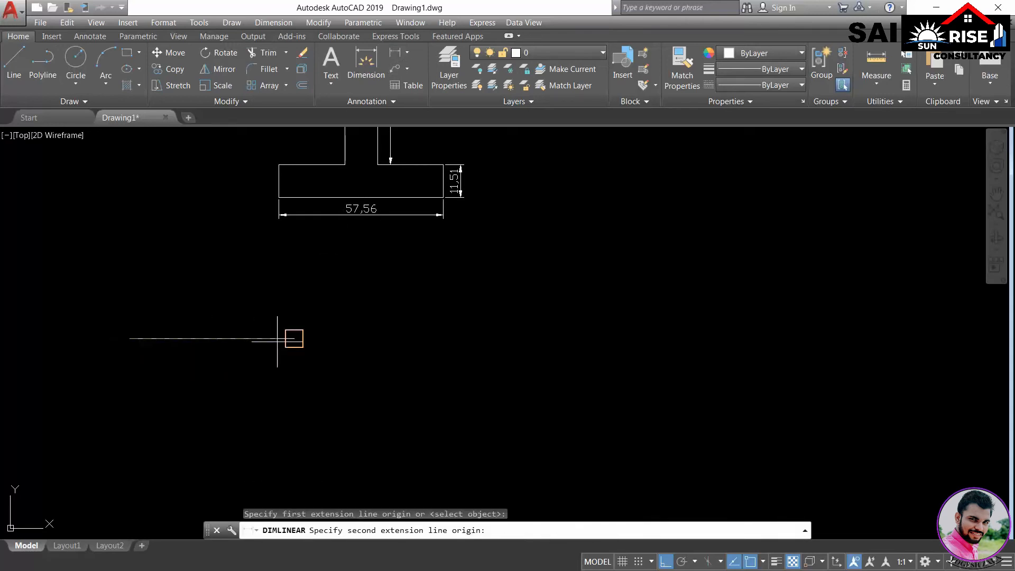
{"action": "left_click", "coordinate": [295, 338]}
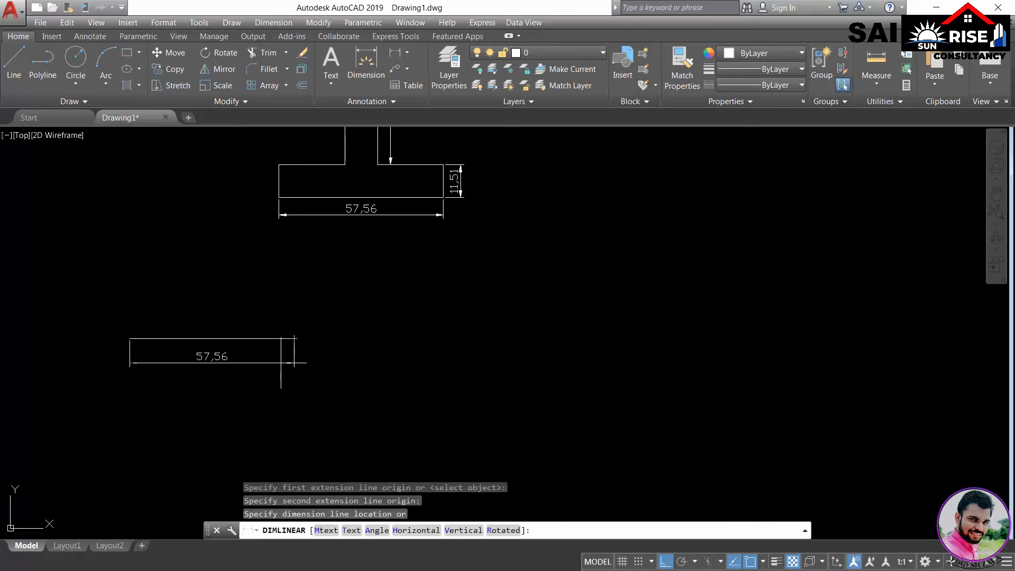
{"action": "left_click", "coordinate": [281, 363]}
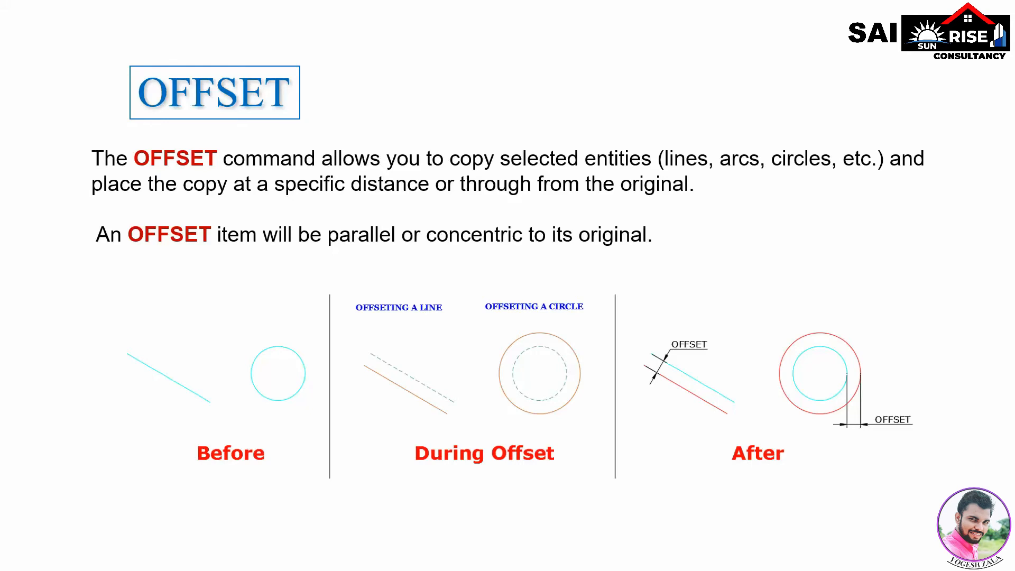
Switch from the slides to AutoCAD and draw a 100 by 100 rectangle in the empty area right of the T-shape
{"action": "key", "text": "alt+Tab"}
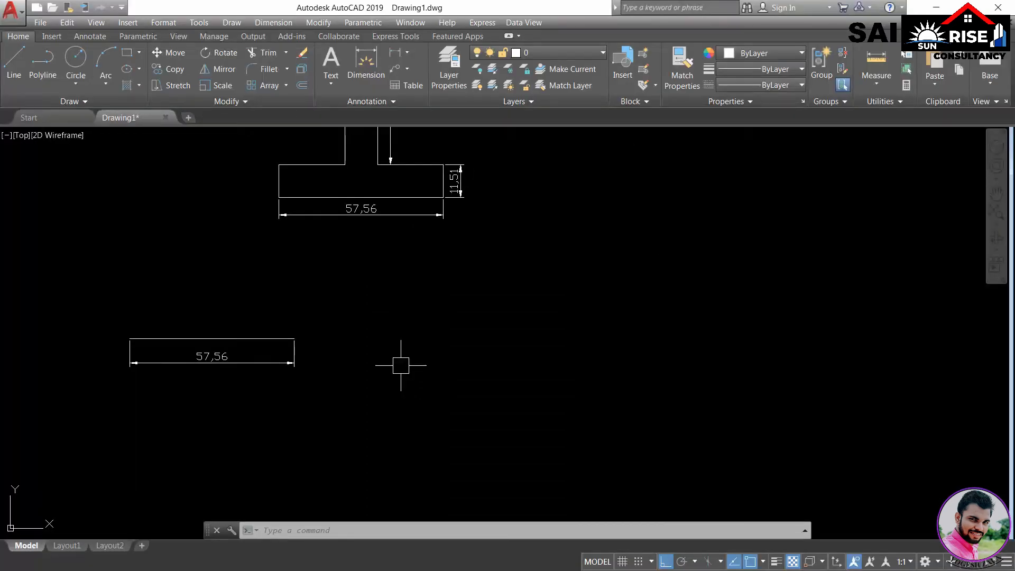
{"action": "type", "text": "rec"}
{"action": "key", "text": "Return"}
{"action": "scroll", "coordinate": [335, 344], "scroll_direction": "down", "scroll_amount": 2}
{"action": "middle_click_drag", "start_coordinate": [614, 290], "coordinate": [254, 351]}
{"action": "left_click", "coordinate": [278, 265]}
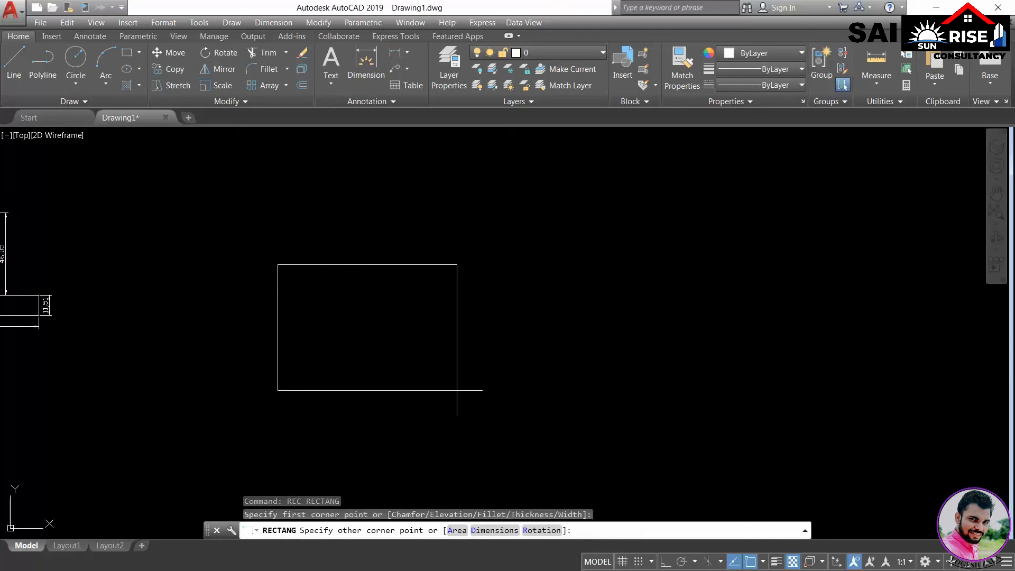
{"action": "type", "text": "@100,100"}
{"action": "key", "text": "Return"}
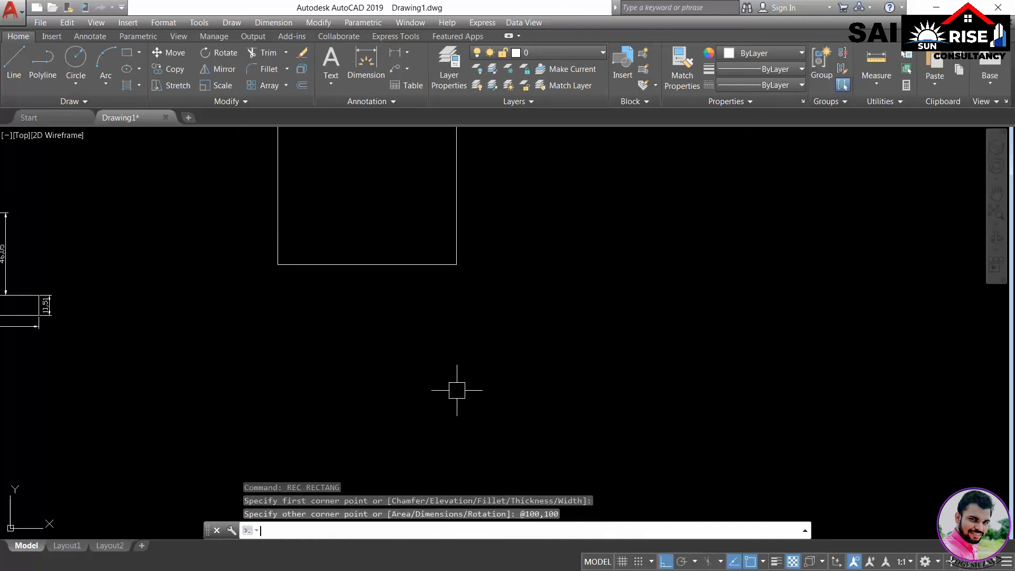
Copy the square as a horizontal array of 10 evenly spaced items, using its lower-left corner as base point
{"action": "scroll", "coordinate": [457, 391], "scroll_direction": "down", "scroll_amount": 2}
{"action": "left_click", "coordinate": [290, 147]}
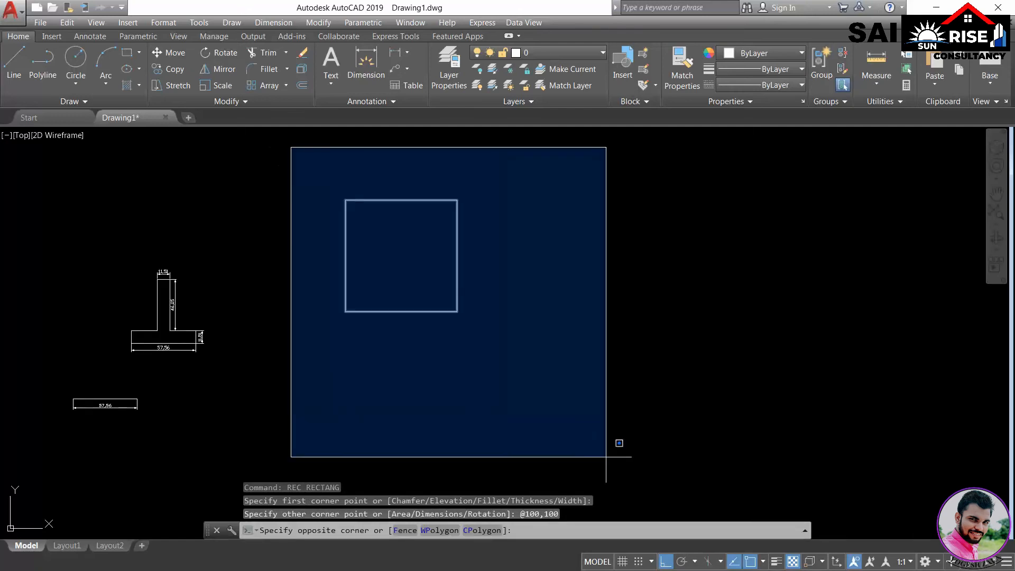
{"action": "left_click", "coordinate": [624, 454]}
{"action": "type", "text": "co"}
{"action": "key", "text": "Return"}
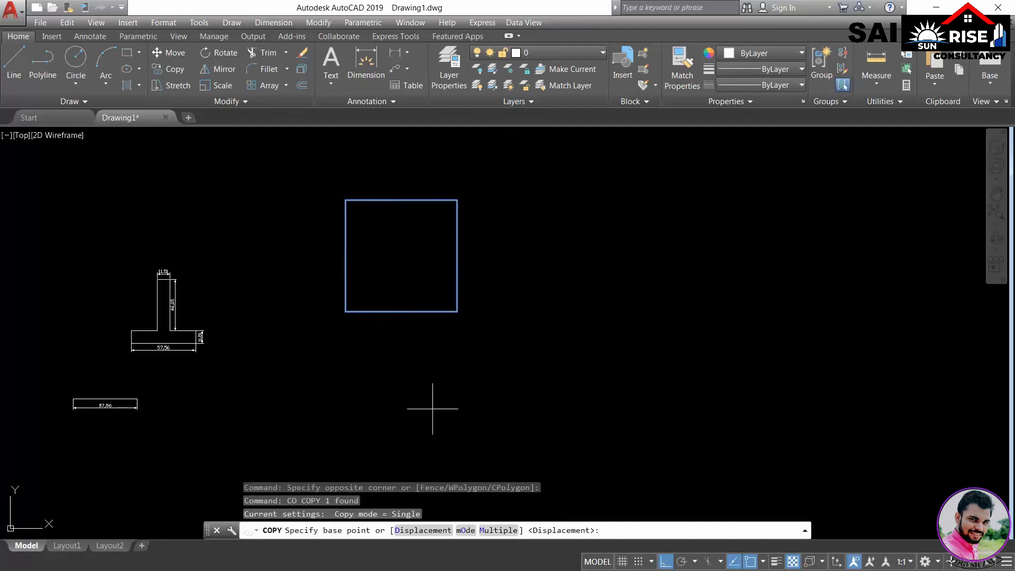
{"action": "left_click", "coordinate": [346, 312]}
{"action": "type", "text": "a"}
{"action": "key", "text": "Return"}
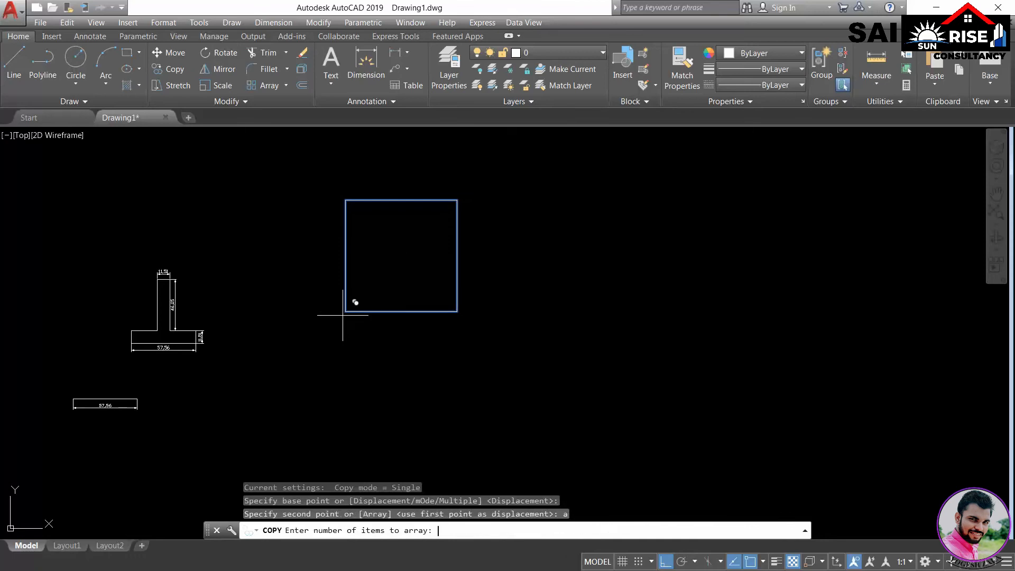
{"action": "type", "text": "10"}
{"action": "key", "text": "Return"}
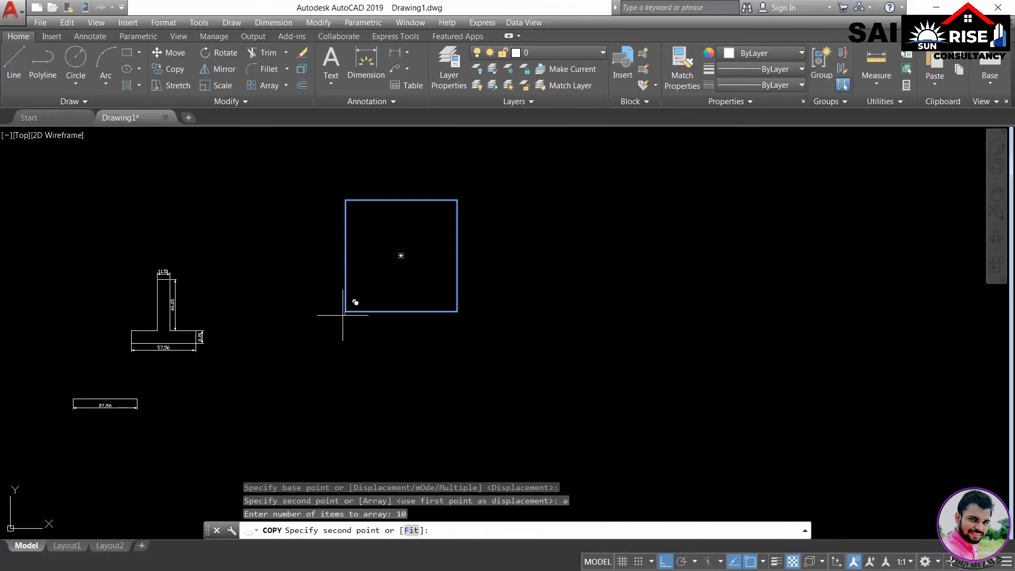
{"action": "left_click", "coordinate": [617, 318]}
{"action": "key", "text": "Escape"}
{"action": "middle_click_drag", "start_coordinate": [566, 344], "coordinate": [548, 349]}
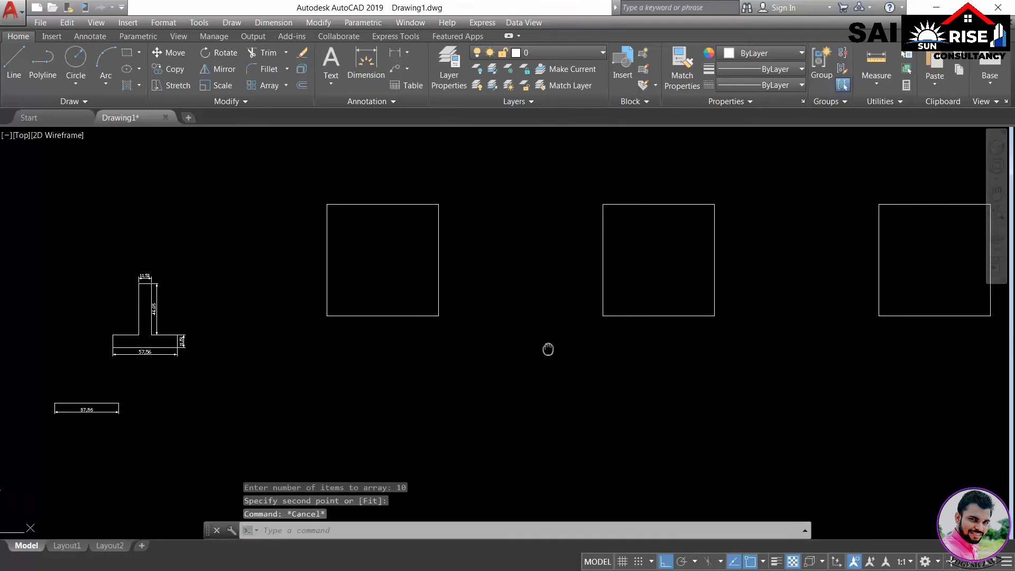
{"action": "scroll", "coordinate": [472, 345], "scroll_direction": "down", "scroll_amount": 2}
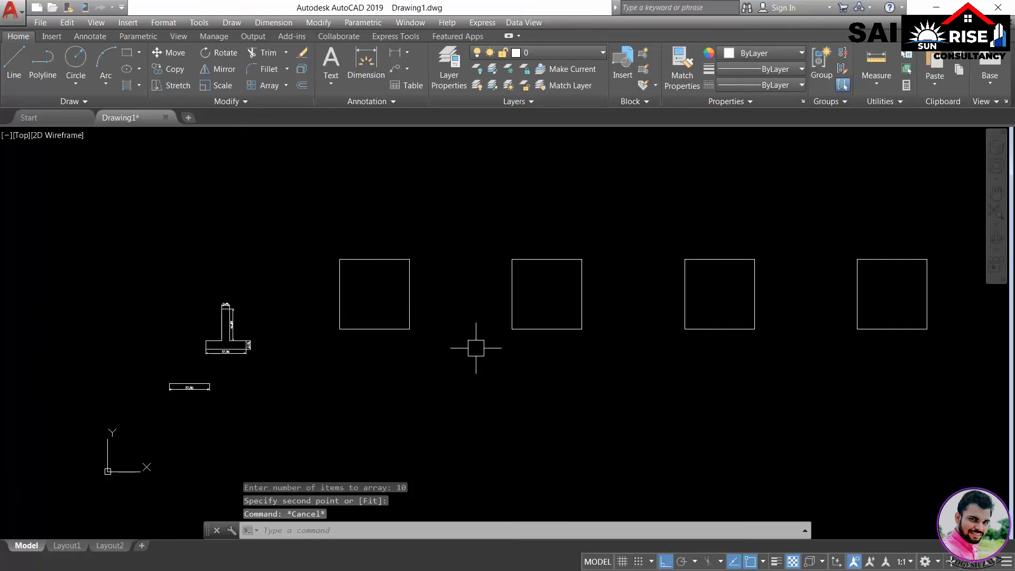
{"action": "scroll", "coordinate": [363, 314], "scroll_direction": "up", "scroll_amount": 3}
{"action": "middle_click_drag", "start_coordinate": [587, 293], "coordinate": [612, 386]}
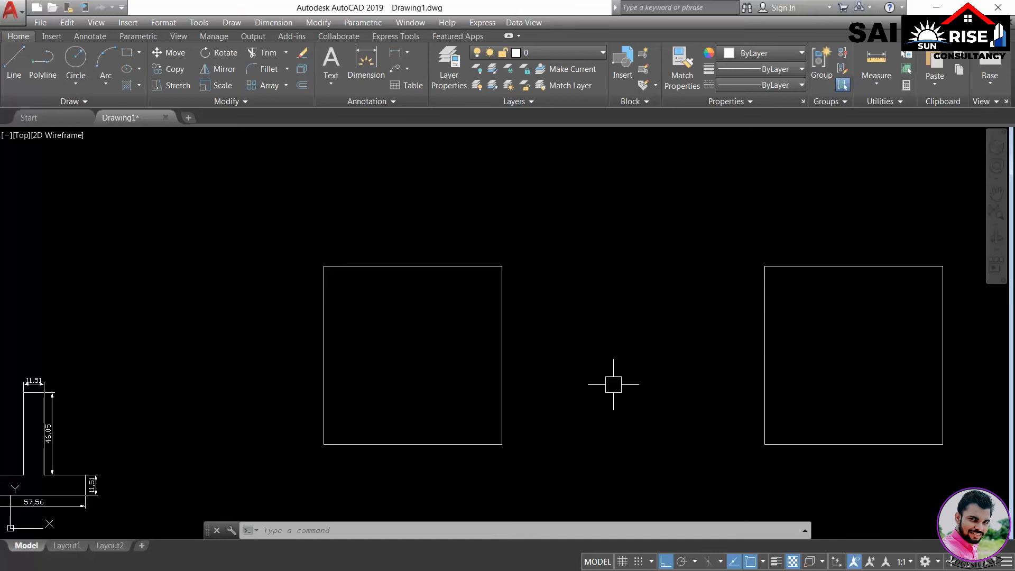
Offset the first square outward by a distance of 10
{"action": "type", "text": "O"}
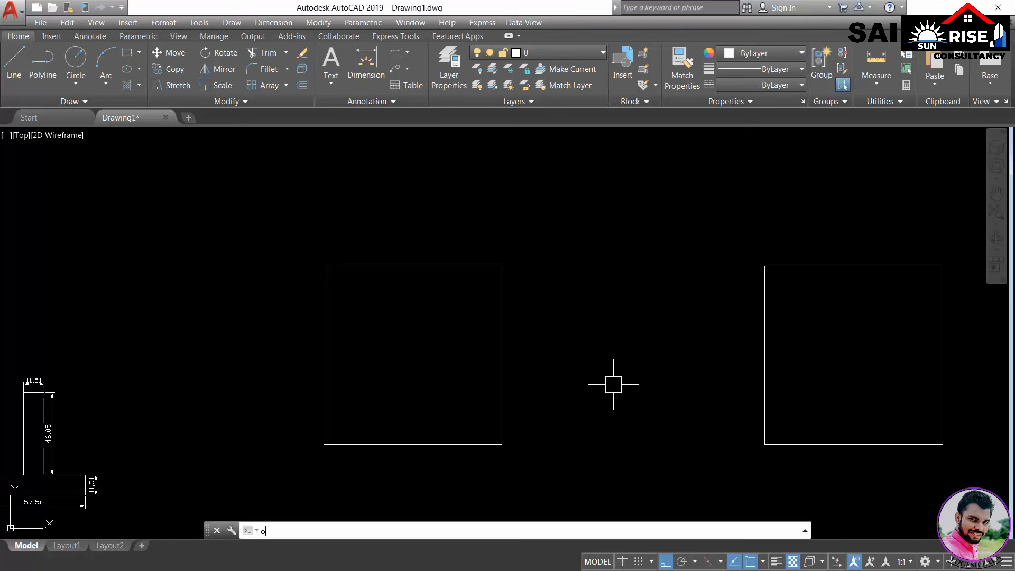
{"action": "key", "text": "Return"}
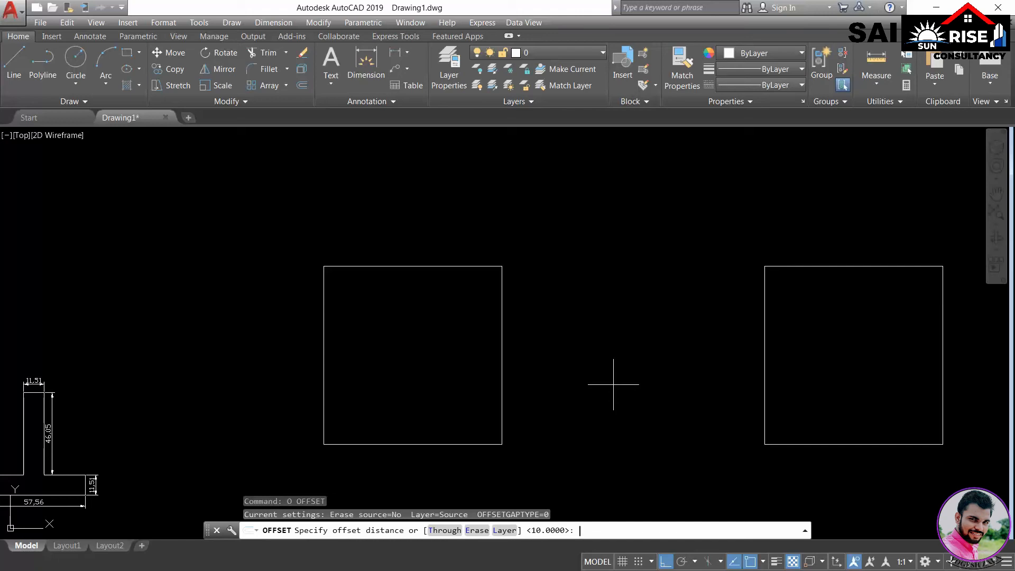
{"action": "type", "text": "10"}
{"action": "key", "text": "Return"}
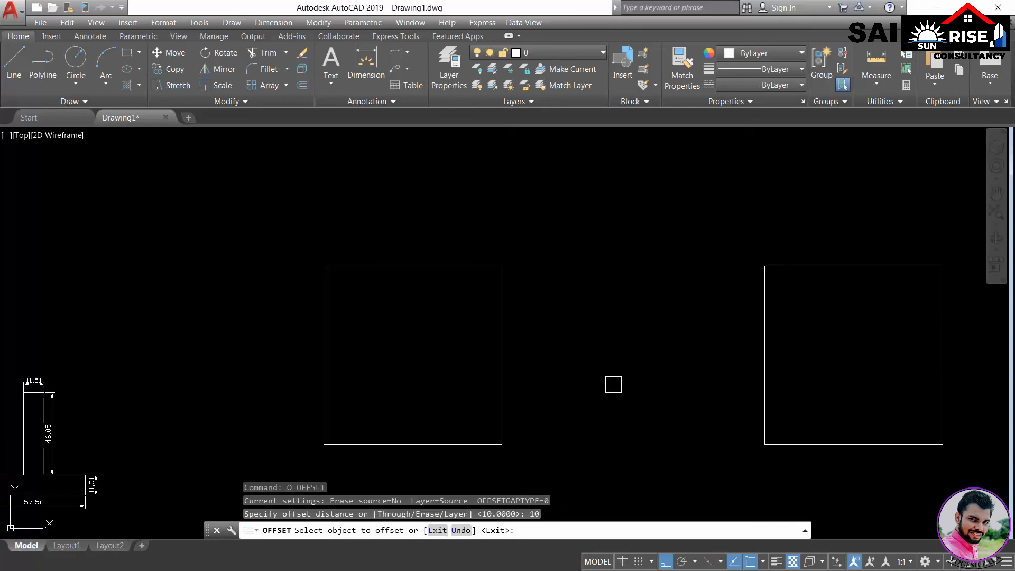
{"action": "left_click", "coordinate": [502, 371]}
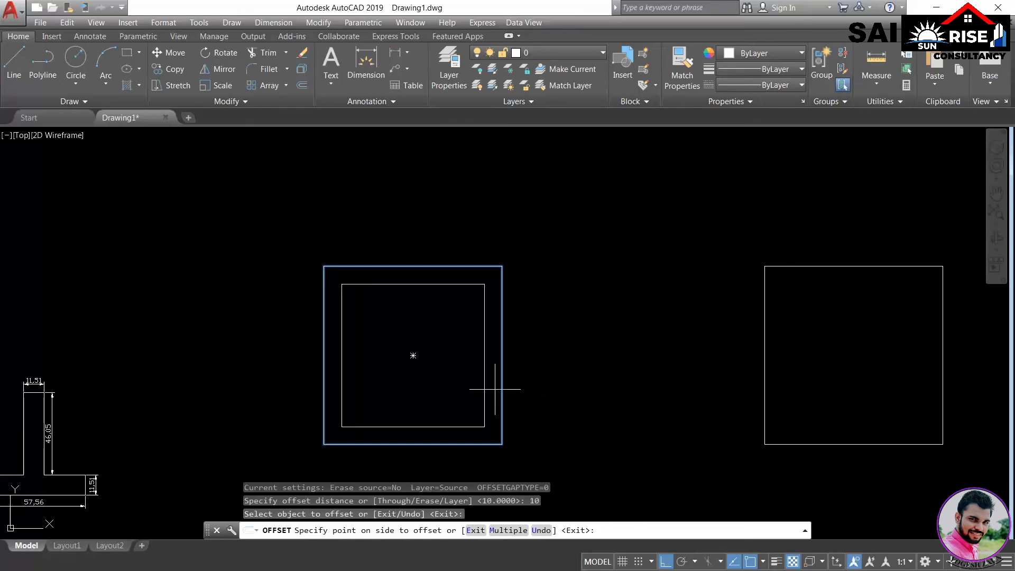
{"action": "left_click", "coordinate": [535, 409]}
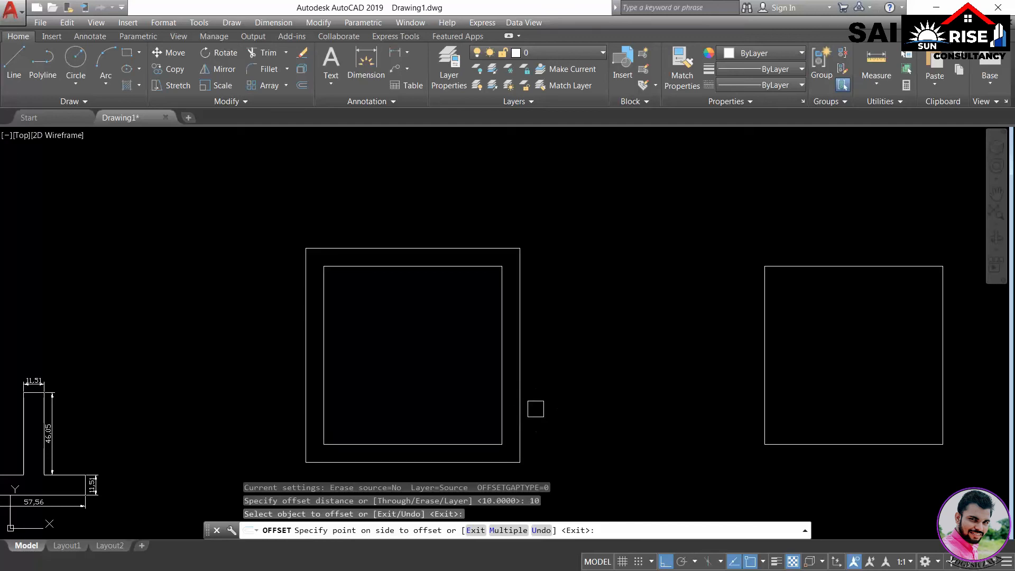
{"action": "key", "text": "Return"}
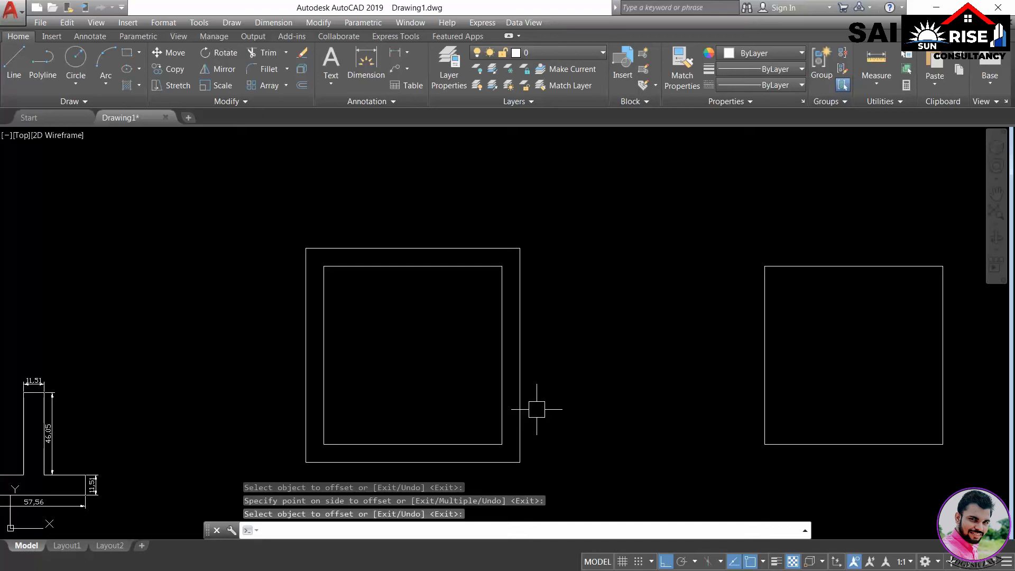
{"action": "type", "text": "o"}
{"action": "key", "text": "Return"}
{"action": "key", "text": "Escape"}
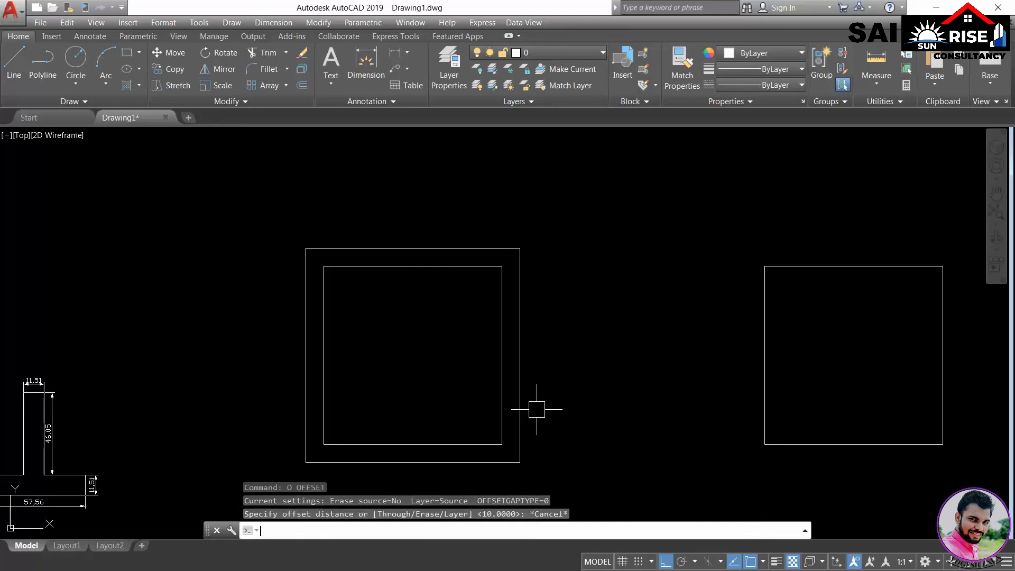
Offset the second square outward nine times at a distance of 10, using the Multiple option
{"action": "type", "text": "o"}
{"action": "key", "text": "Return"}
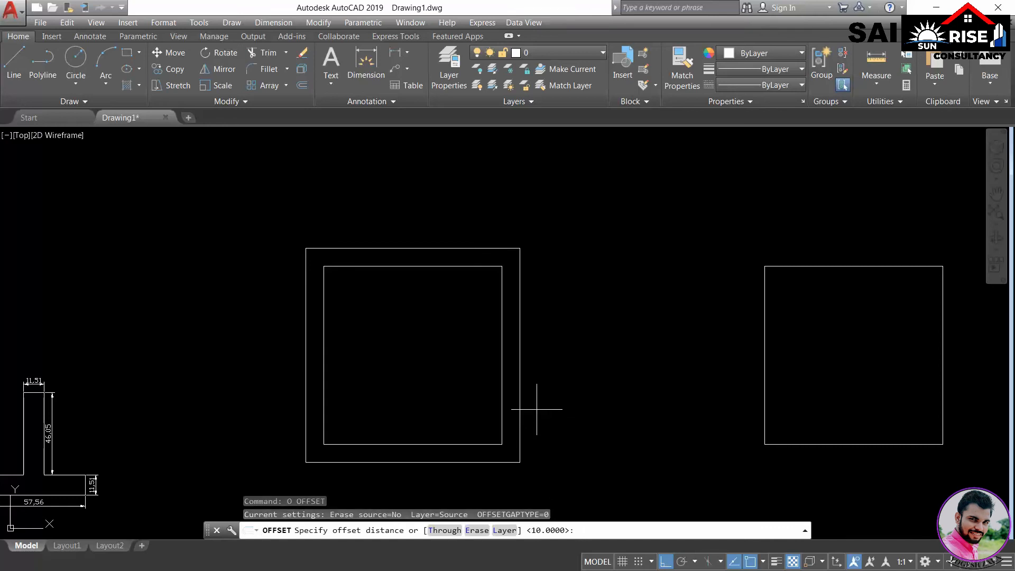
{"action": "type", "text": "10"}
{"action": "key", "text": "Return"}
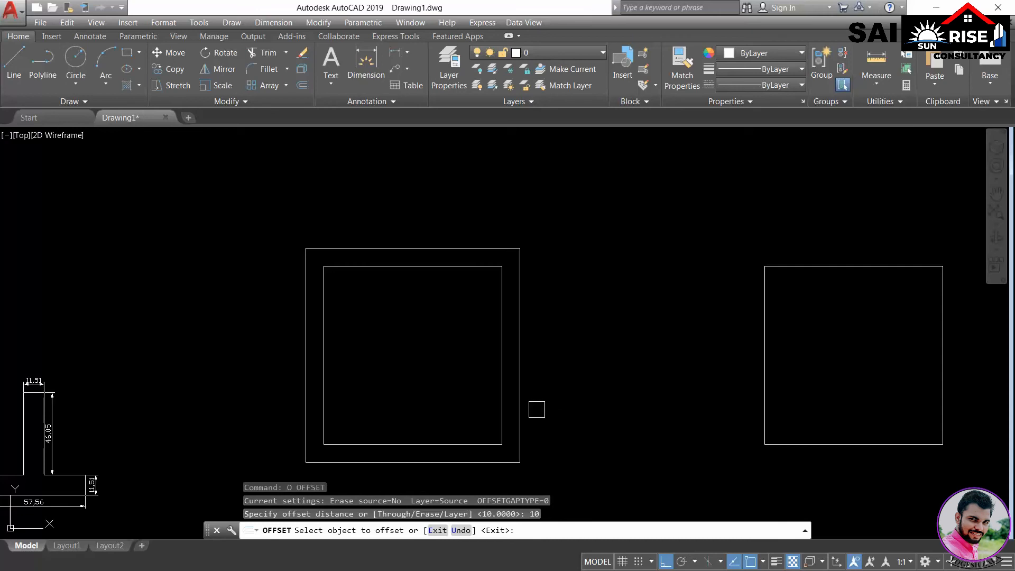
{"action": "left_click", "coordinate": [830, 445]}
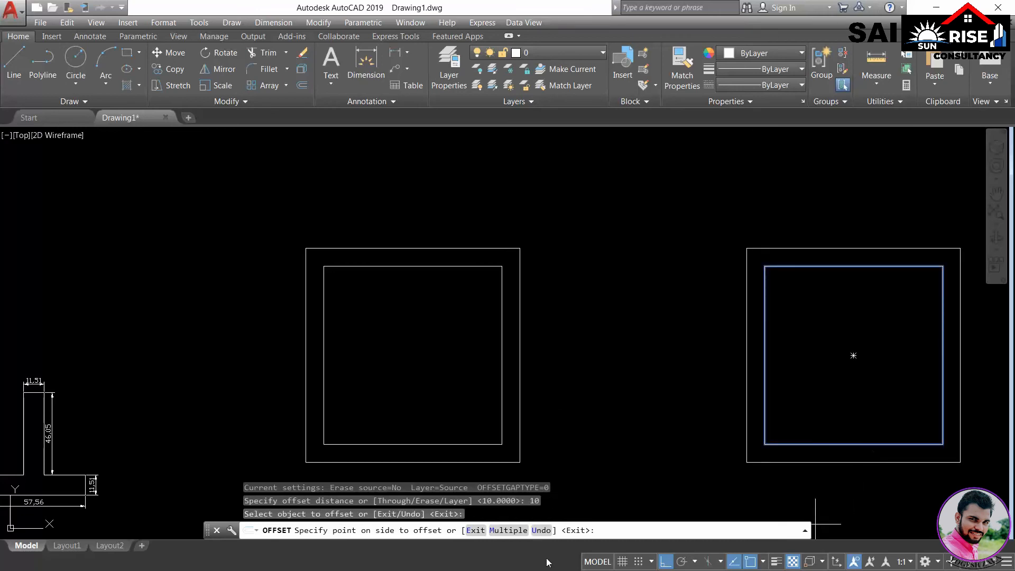
{"action": "left_click", "coordinate": [508, 530]}
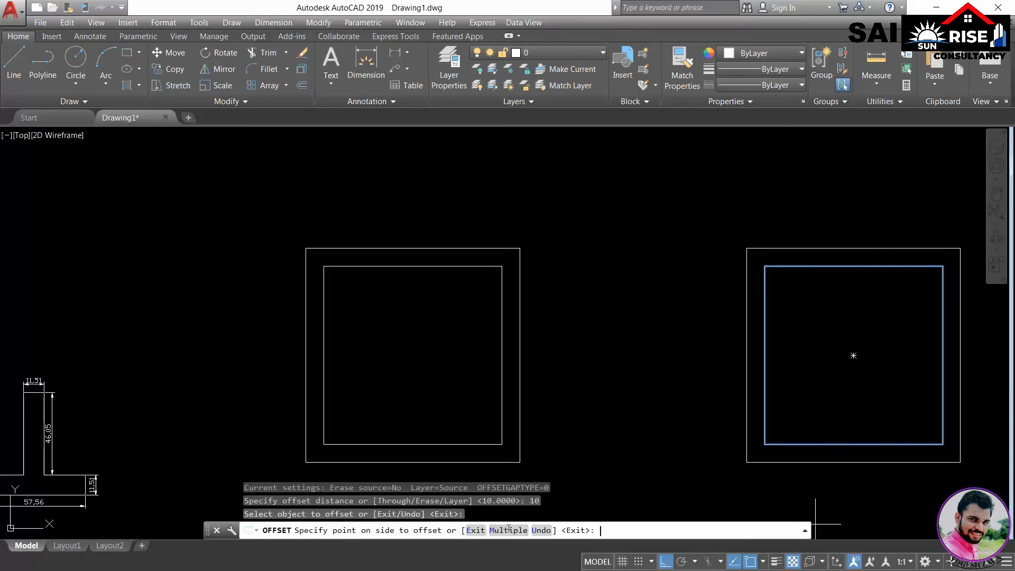
{"action": "left_click", "coordinate": [583, 408]}
{"action": "left_click", "coordinate": [583, 408]}
{"action": "left_click", "coordinate": [583, 408]}
{"action": "left_click", "coordinate": [583, 407]}
{"action": "left_click", "coordinate": [583, 408]}
{"action": "left_click", "coordinate": [584, 406]}
{"action": "left_click", "coordinate": [571, 360]}
{"action": "left_click", "coordinate": [564, 346]}
{"action": "left_click", "coordinate": [595, 366]}
Add three inward offsets inside the second square at the same spacing and finish the Offset command
{"action": "left_click", "coordinate": [831, 359]}
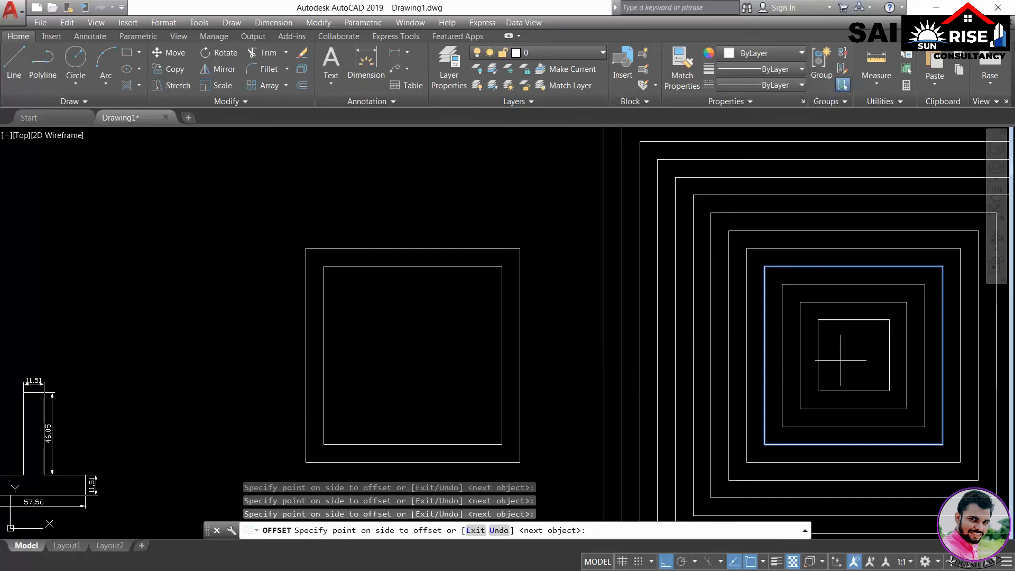
{"action": "left_click", "coordinate": [845, 362]}
{"action": "scroll", "coordinate": [777, 386], "scroll_direction": "down", "scroll_amount": 4}
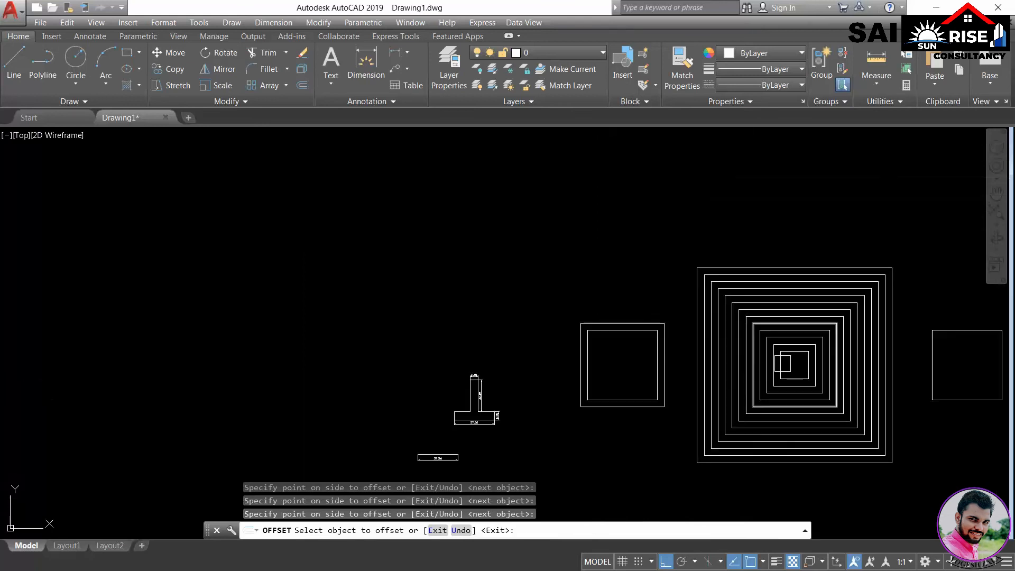
{"action": "middle_click_drag", "start_coordinate": [760, 369], "coordinate": [501, 357]}
{"action": "key", "text": "Return"}
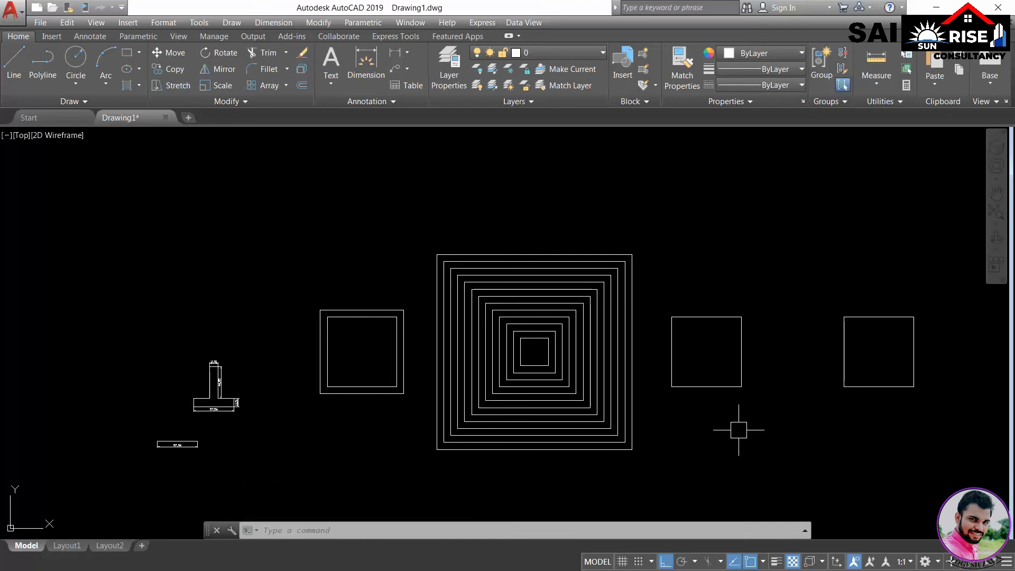
Offset squares of the first group with the Through option, adding two larger squares outside and one smaller square inside
{"action": "type", "text": "o"}
{"action": "key", "text": "Return"}
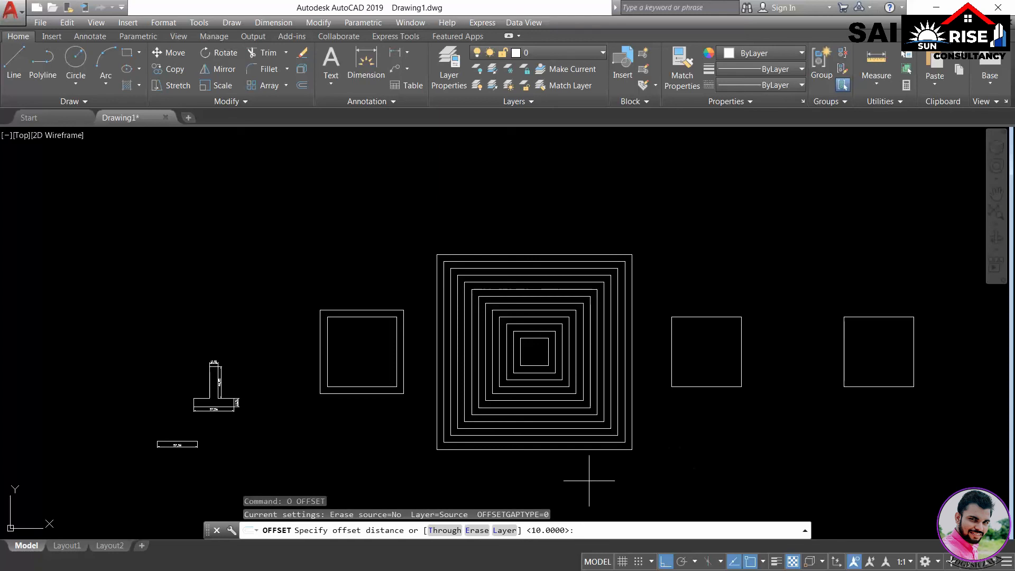
{"action": "left_click", "coordinate": [444, 530]}
{"action": "scroll", "coordinate": [324, 428], "scroll_direction": "up", "scroll_amount": 2}
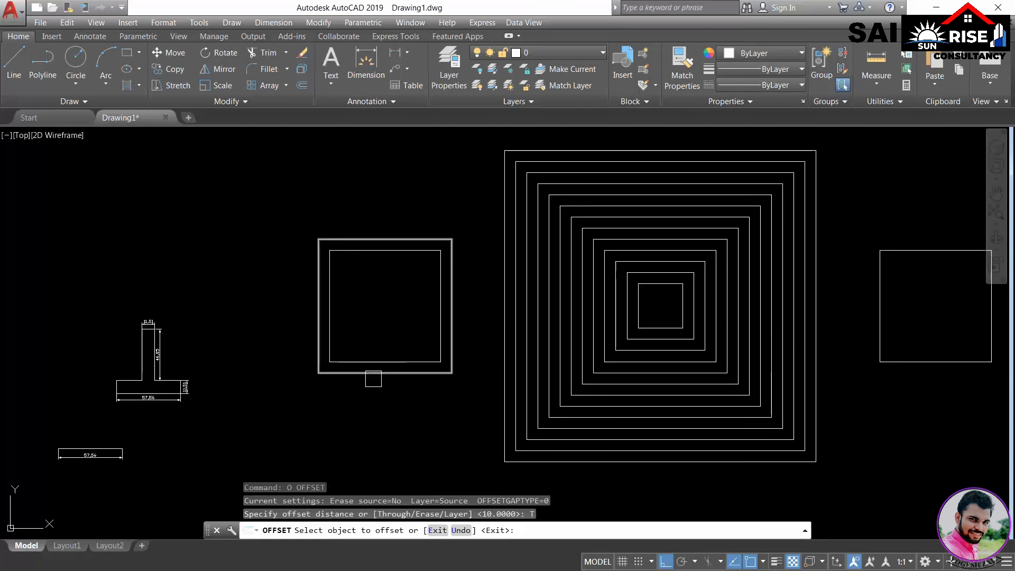
{"action": "left_click", "coordinate": [374, 379]}
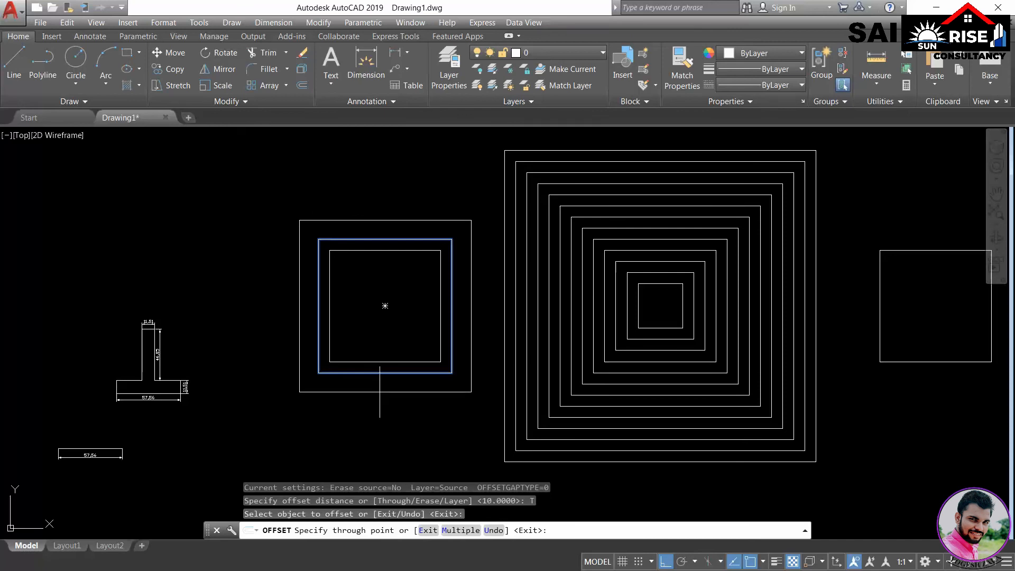
{"action": "left_click", "coordinate": [380, 392]}
{"action": "left_click", "coordinate": [381, 391]}
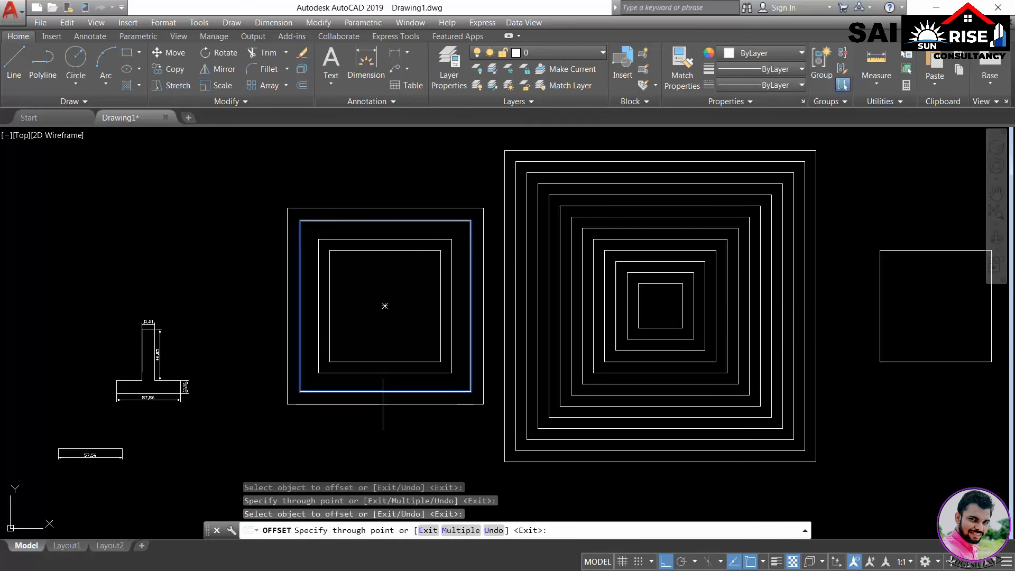
{"action": "left_click", "coordinate": [383, 410]}
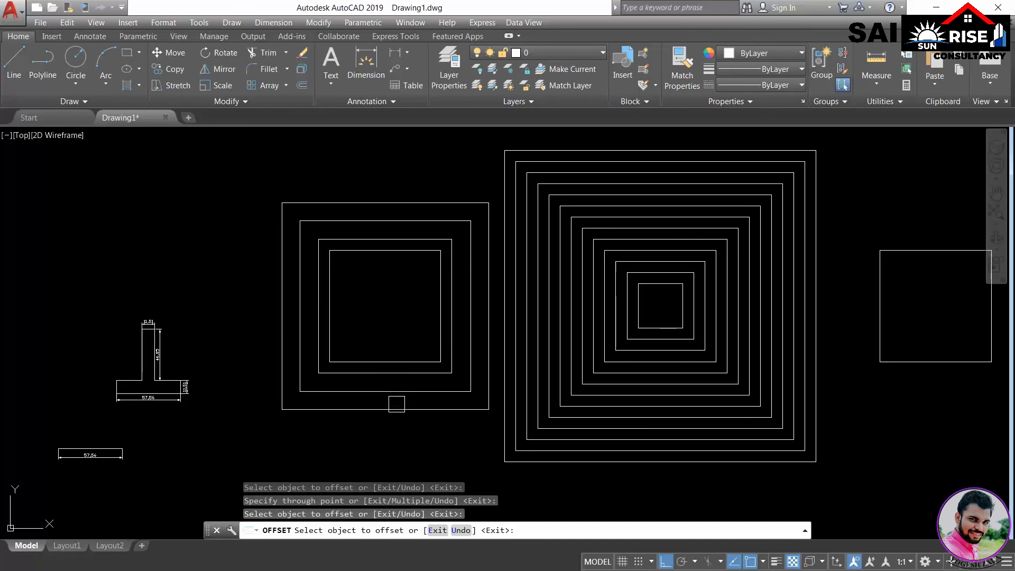
{"action": "left_click", "coordinate": [395, 409]}
{"action": "left_click", "coordinate": [390, 339]}
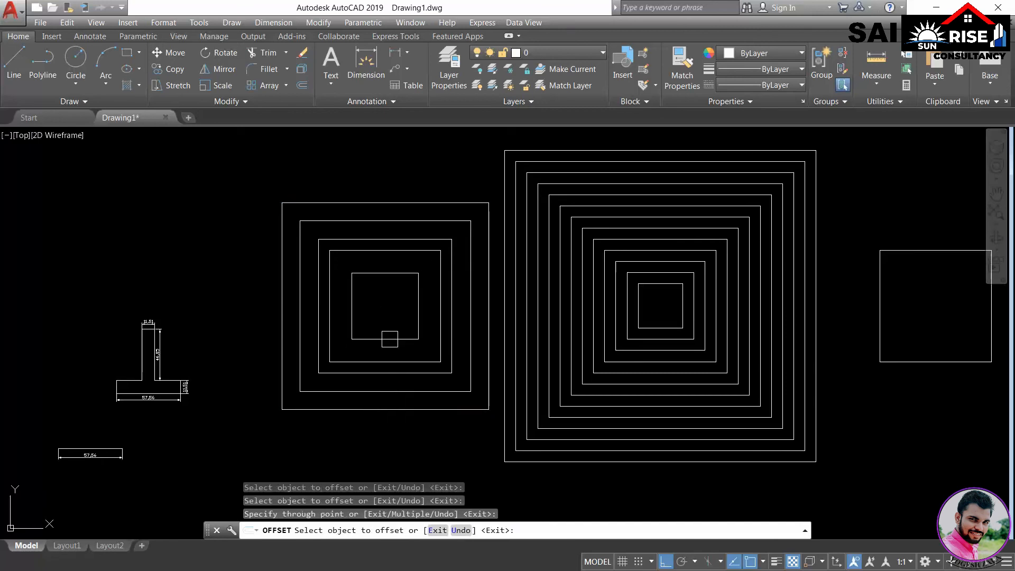
{"action": "key", "text": "Return"}
Set Offset's Erase option to Yes and offset the third square repeatedly through freely picked points, ending slightly smaller than the original
{"action": "mouse_move", "coordinate": [795, 423]}
{"action": "middle_mouse_down"}
{"action": "mouse_move", "coordinate": [607, 356]}
{"action": "mouse_move", "coordinate": [430, 394]}
{"action": "middle_mouse_up"}
{"action": "key", "text": "Return"}
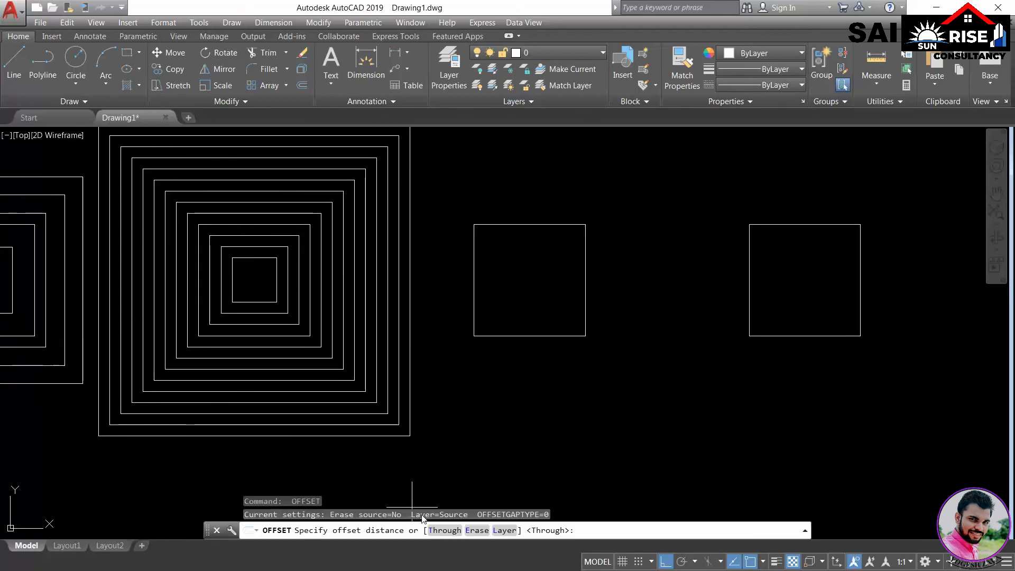
{"action": "left_click", "coordinate": [477, 530]}
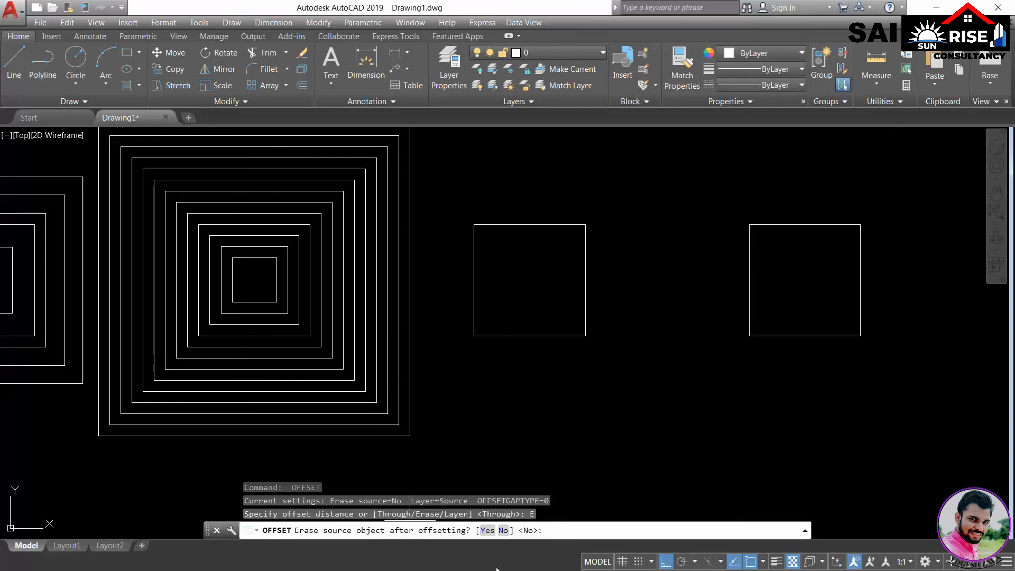
{"action": "left_click", "coordinate": [488, 530]}
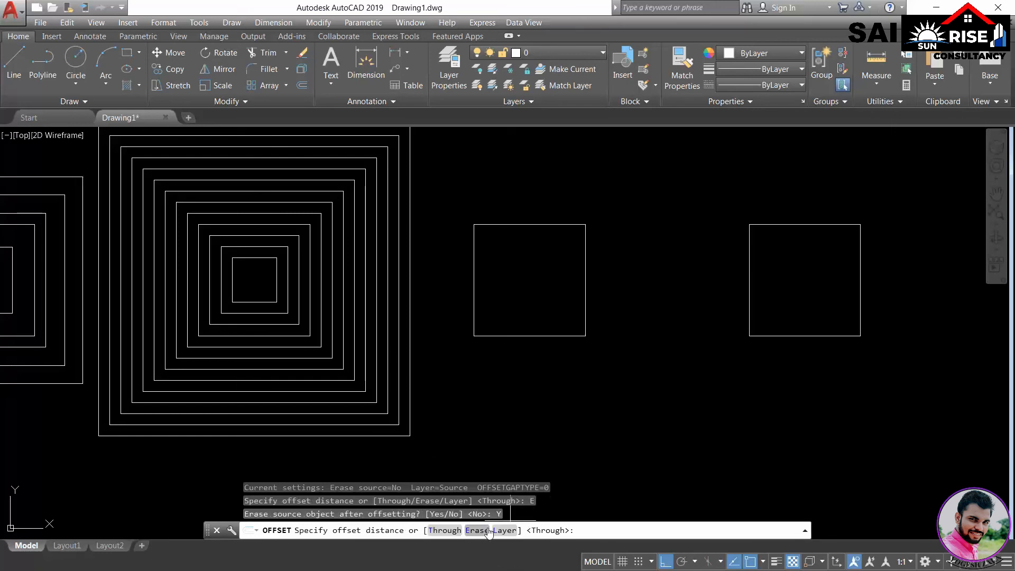
{"action": "left_click", "coordinate": [445, 530]}
{"action": "left_click", "coordinate": [508, 336]}
{"action": "left_click", "coordinate": [527, 310]}
{"action": "left_click", "coordinate": [526, 312]}
{"action": "left_click", "coordinate": [537, 347]}
{"action": "left_click", "coordinate": [536, 349]}
{"action": "left_click", "coordinate": [536, 316]}
{"action": "left_click", "coordinate": [536, 313]}
{"action": "left_click", "coordinate": [538, 299]}
{"action": "left_click", "coordinate": [540, 301]}
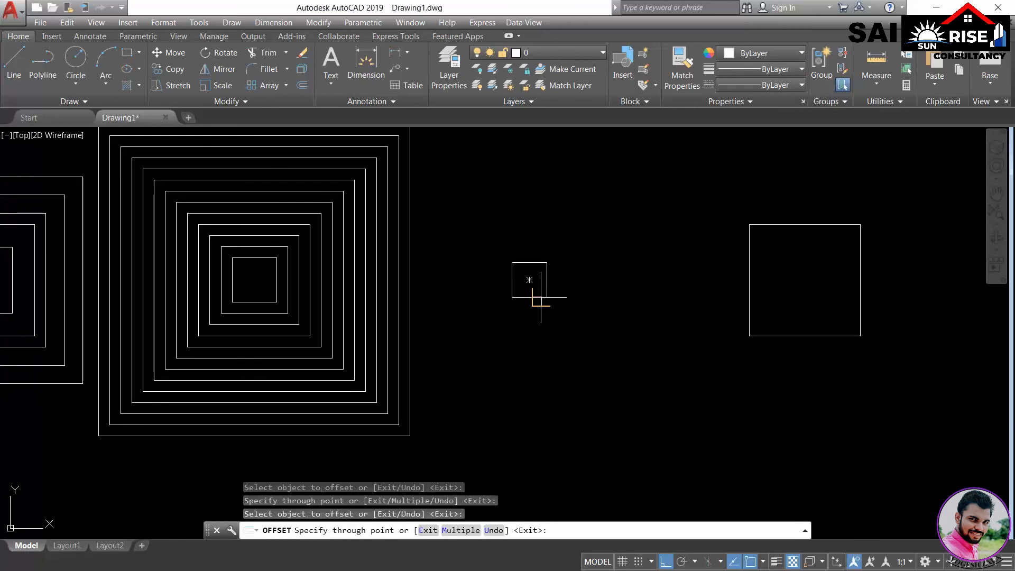
{"action": "left_click", "coordinate": [550, 327]}
{"action": "key", "text": "Return"}
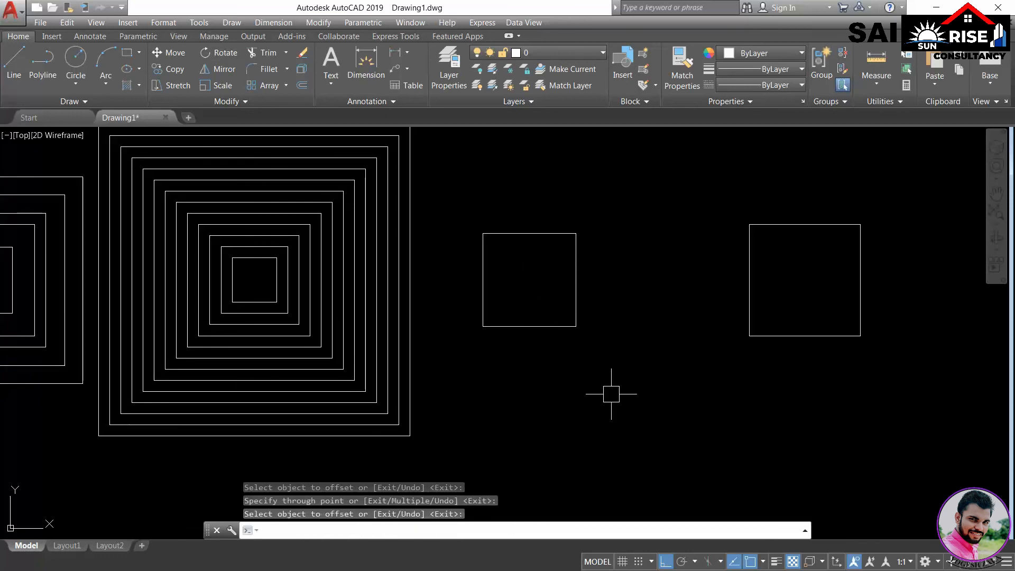
Offset the third square by 10 with source erasing on, three times outward and three times back inward
{"action": "type", "text": "o"}
{"action": "key", "text": "Return"}
{"action": "type", "text": "10"}
{"action": "key", "text": "Return"}
{"action": "left_click", "coordinate": [530, 326]}
{"action": "left_click", "coordinate": [556, 384]}
{"action": "left_click", "coordinate": [545, 339]}
{"action": "left_click", "coordinate": [567, 386]}
{"action": "left_click", "coordinate": [569, 358]}
{"action": "left_click", "coordinate": [570, 389]}
{"action": "left_click", "coordinate": [571, 360]}
{"action": "left_click", "coordinate": [565, 331]}
{"action": "left_click", "coordinate": [559, 347]}
{"action": "left_click", "coordinate": [547, 312]}
{"action": "left_click", "coordinate": [545, 337]}
{"action": "left_click", "coordinate": [544, 317]}
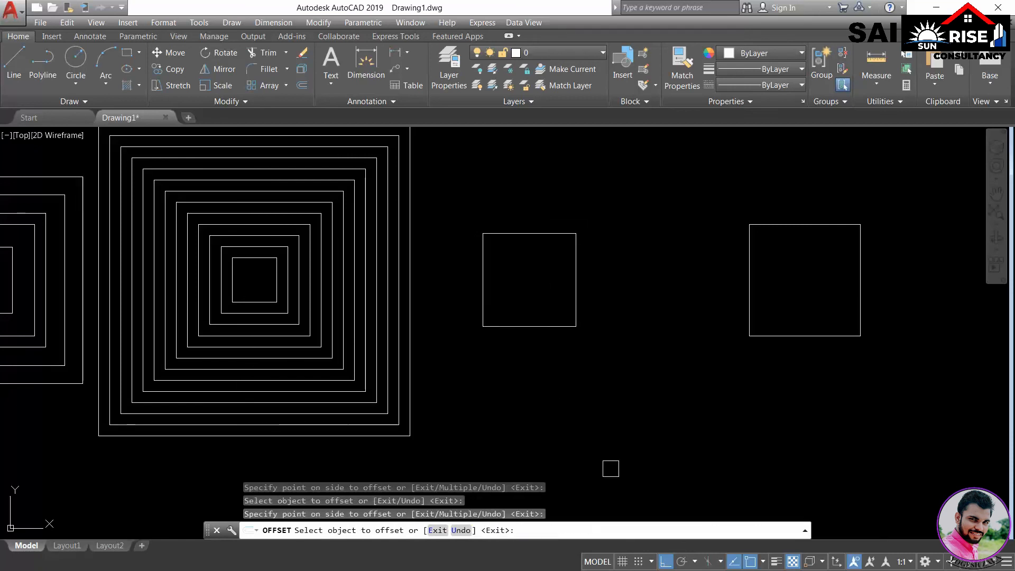
{"action": "key", "text": "Return"}
Set Offset's Erase option to No and offset the third square outward six times at a distance of 10
{"action": "key", "text": "Return"}
{"action": "left_click", "coordinate": [477, 531]}
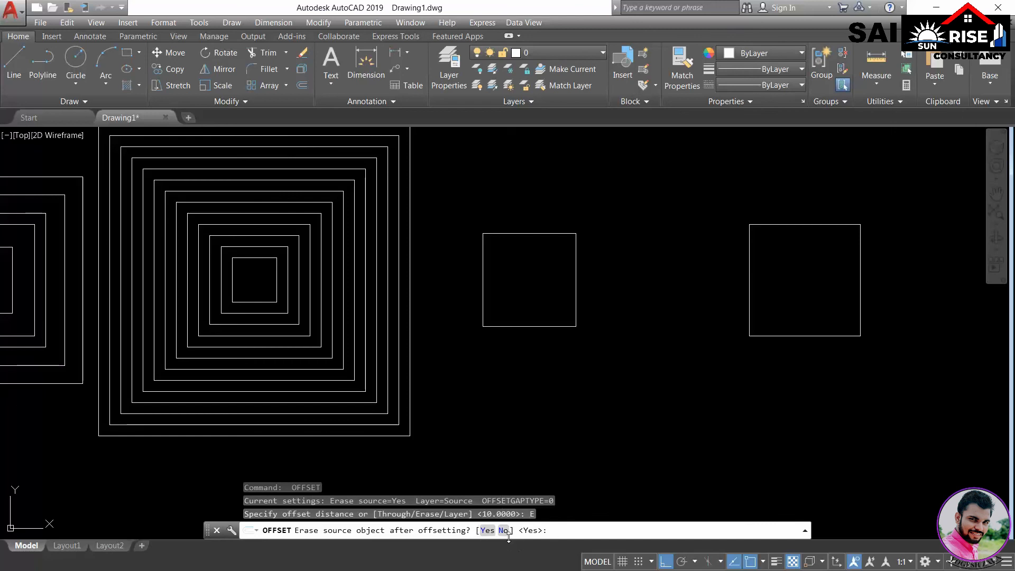
{"action": "left_click", "coordinate": [504, 531]}
{"action": "type", "text": "1"}
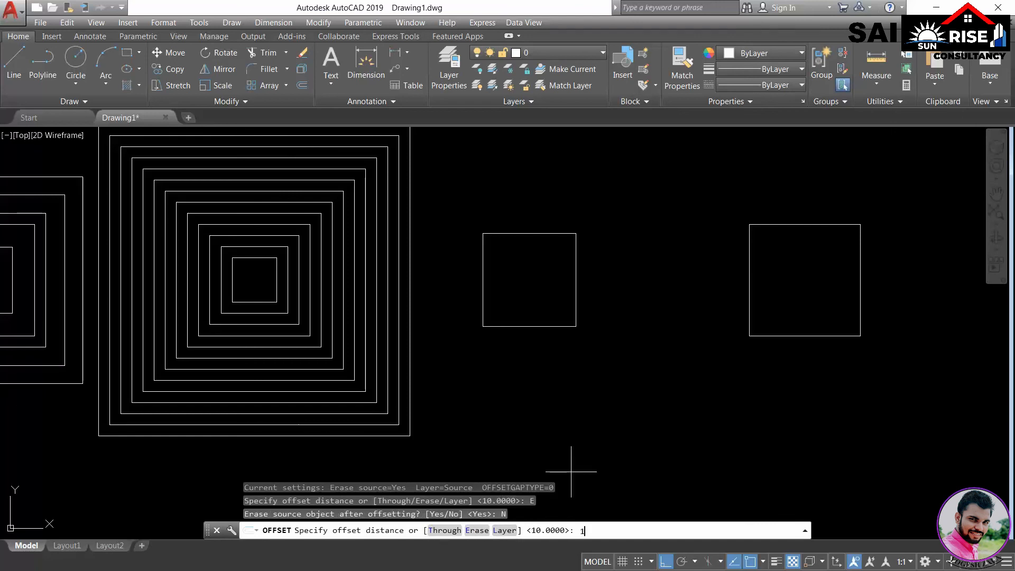
{"action": "key", "text": "Return"}
{"action": "key", "text": "Return"}
{"action": "key", "text": "Return"}
{"action": "key", "text": "Return"}
{"action": "left_click", "coordinate": [531, 327]}
{"action": "left_click", "coordinate": [550, 386]}
{"action": "left_click", "coordinate": [537, 338]}
{"action": "left_click", "coordinate": [553, 390]}
{"action": "left_click", "coordinate": [537, 348]}
{"action": "left_click", "coordinate": [549, 376]}
{"action": "left_click", "coordinate": [545, 360]}
{"action": "left_click", "coordinate": [557, 408]}
{"action": "left_click", "coordinate": [554, 371]}
{"action": "left_click", "coordinate": [572, 411]}
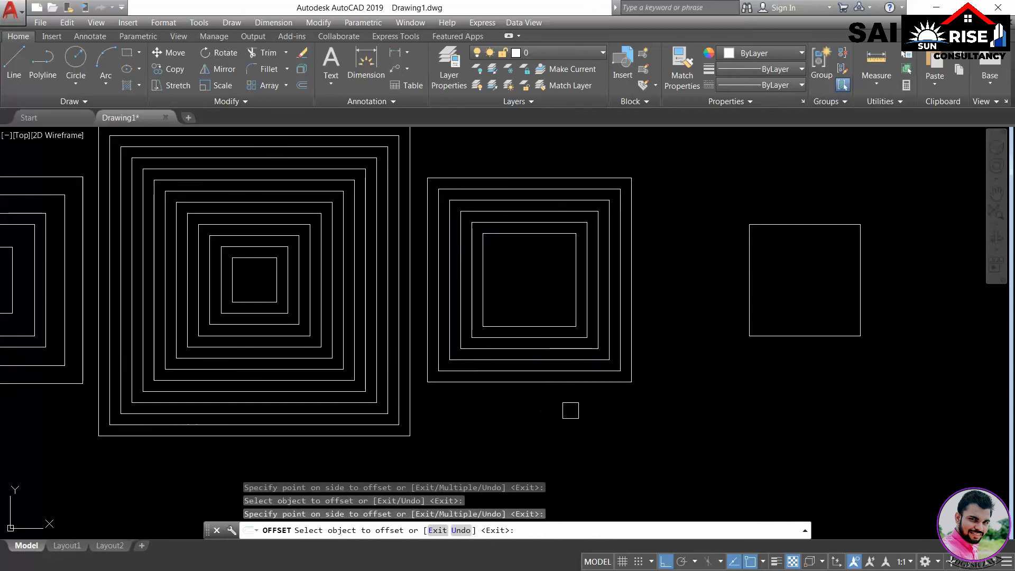
{"action": "left_click", "coordinate": [570, 383]}
{"action": "left_click", "coordinate": [570, 392]}
{"action": "key", "text": "Return"}
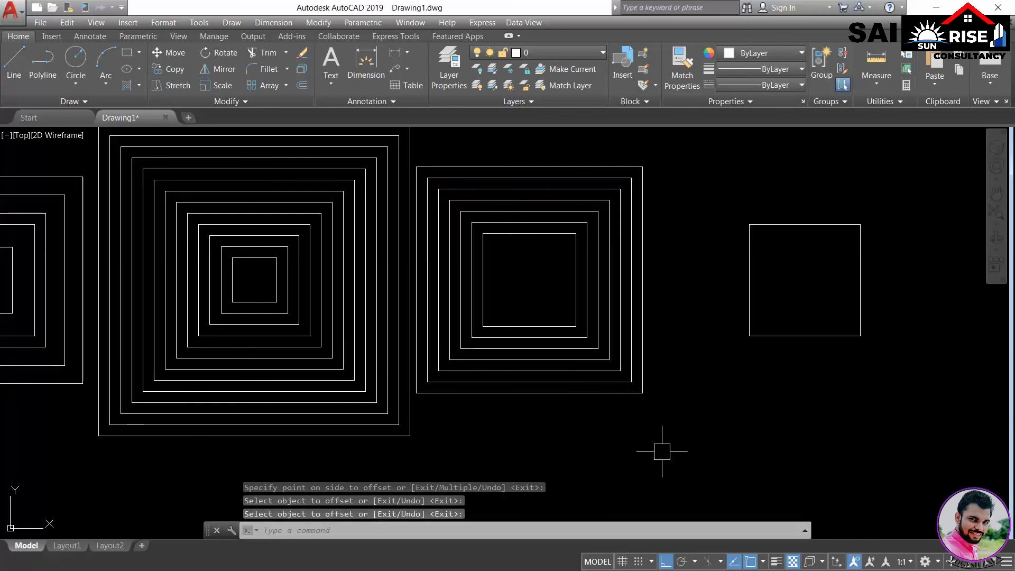
View the Current and Source choices of Offset's Layer option and cancel the command
{"action": "key", "text": "Return"}
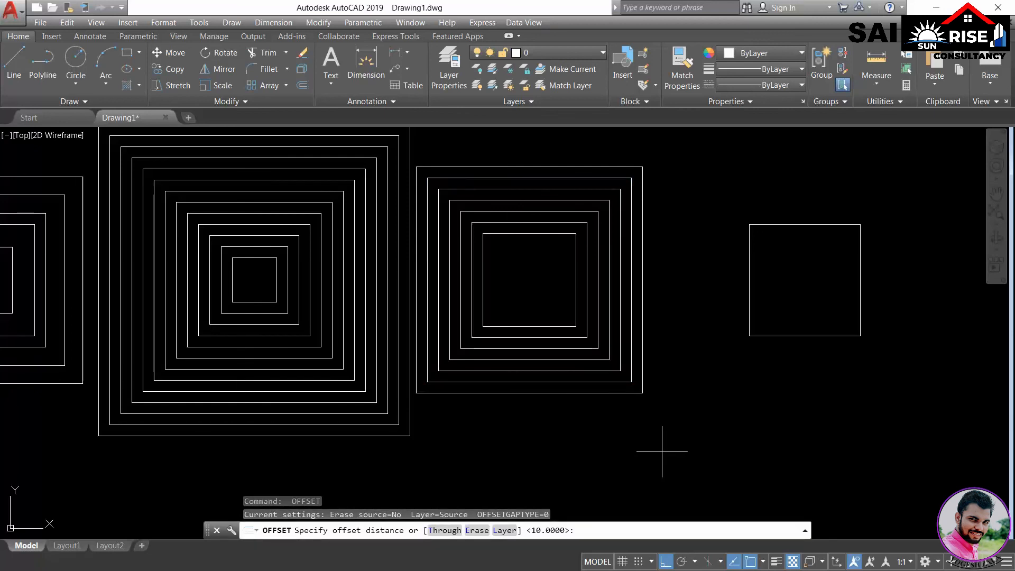
{"action": "left_click", "coordinate": [505, 530]}
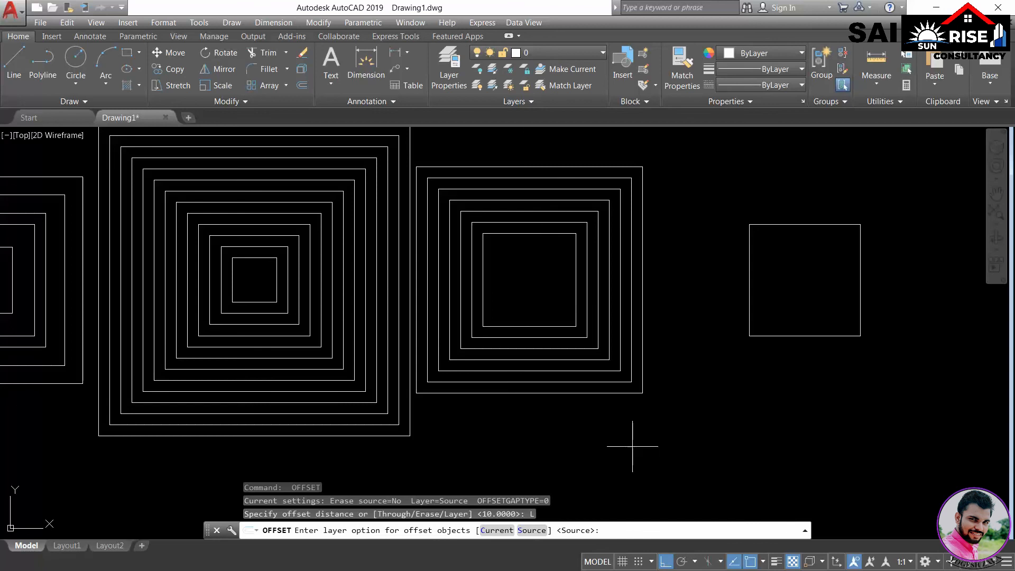
{"action": "key", "text": "Escape"}
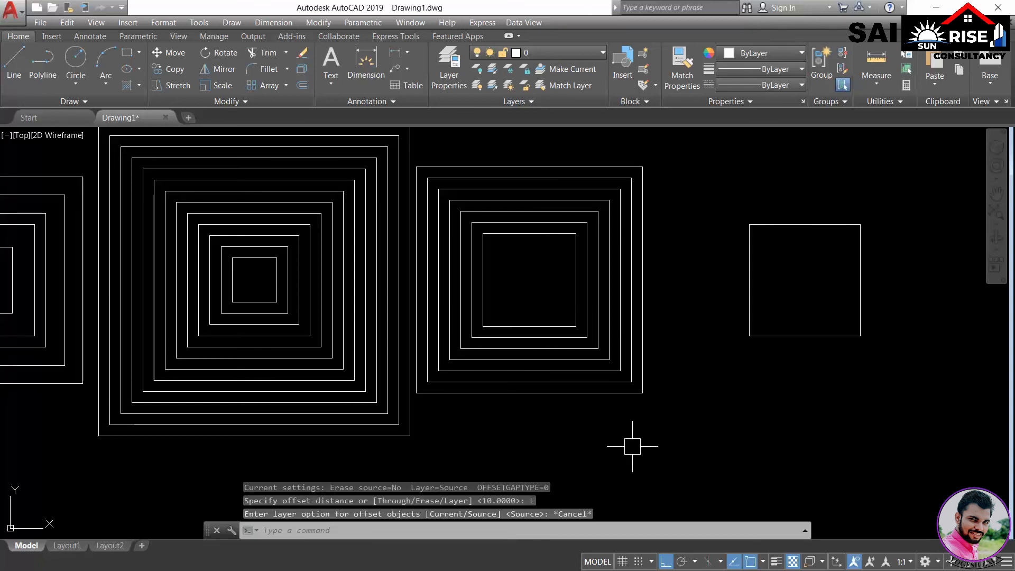
{"action": "scroll", "coordinate": [662, 402], "scroll_direction": "down", "scroll_amount": 4}
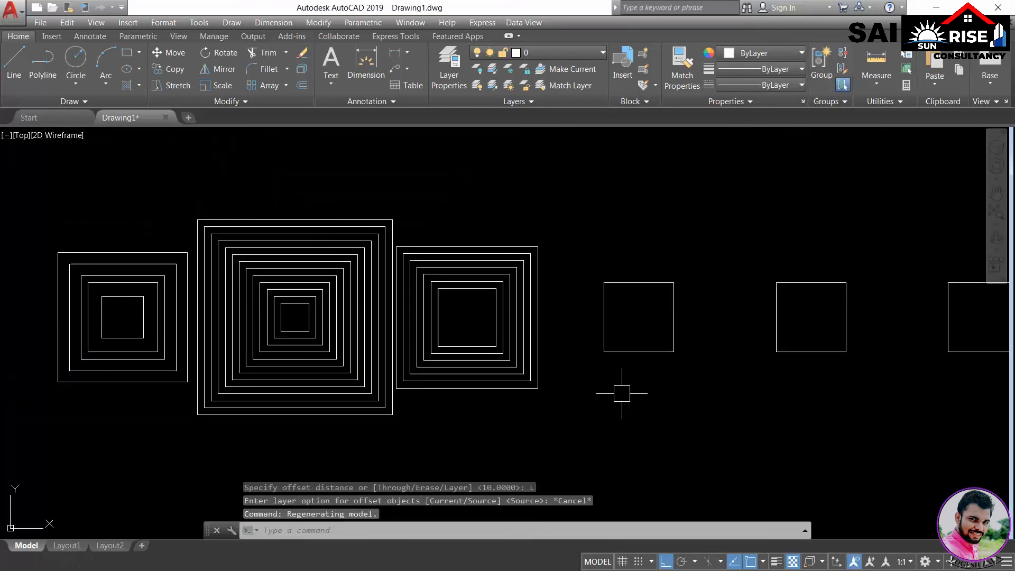